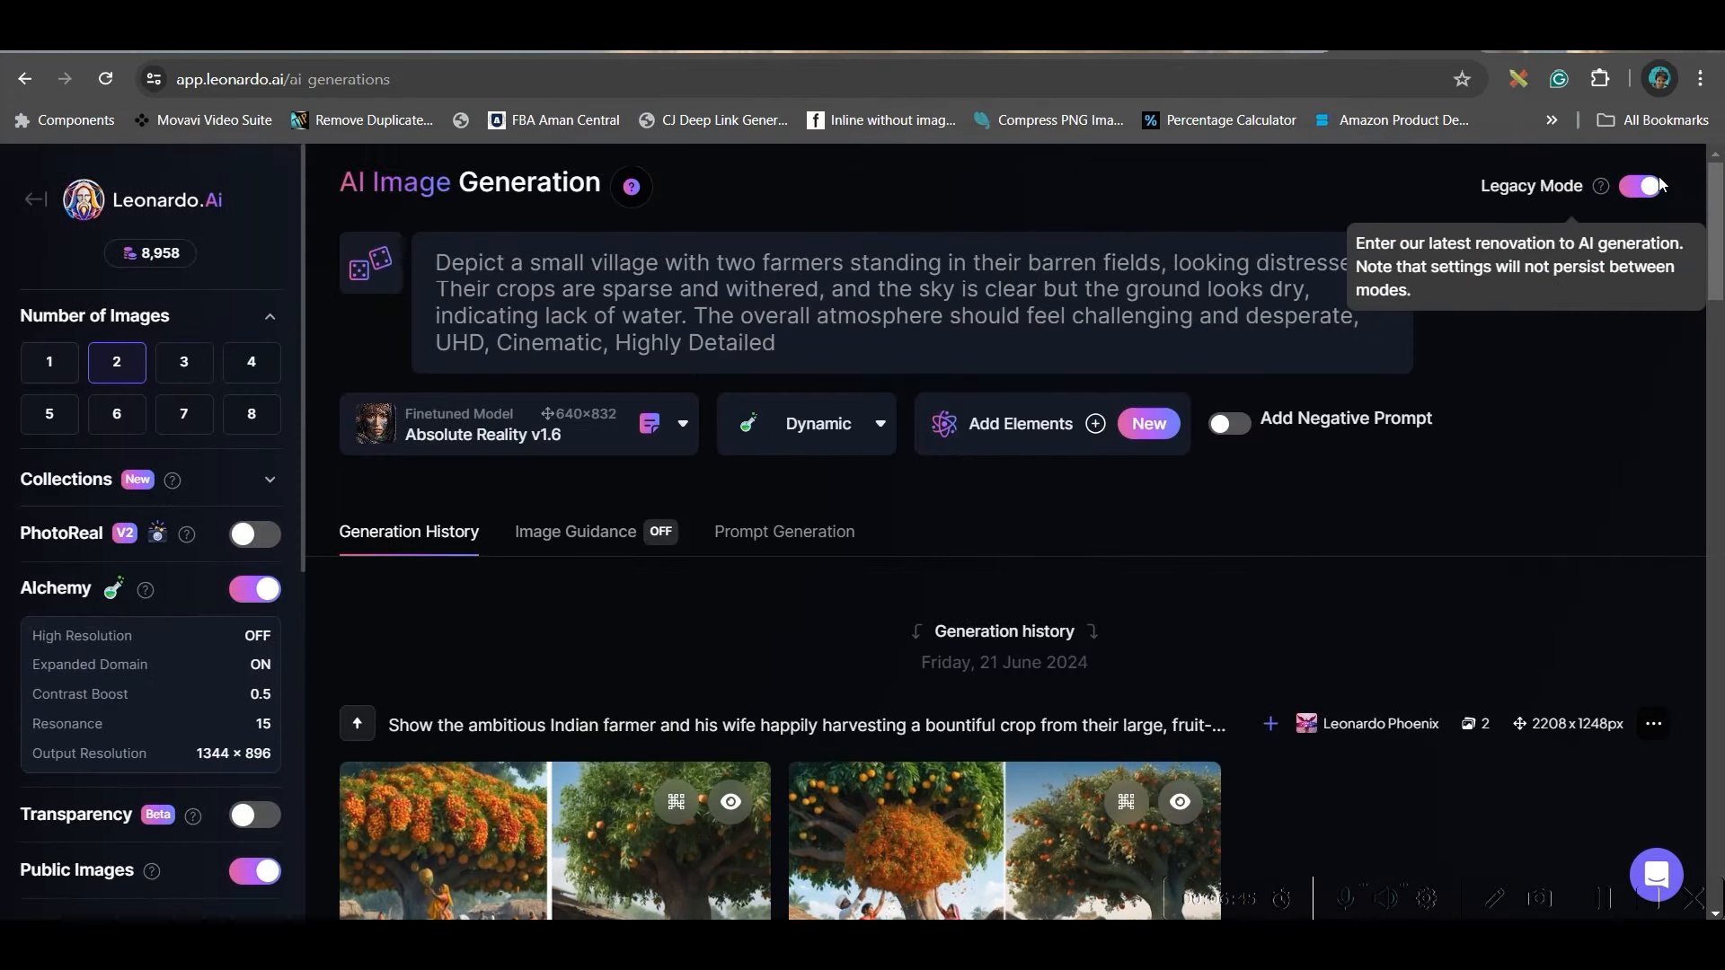
Turn off Legacy Mode and enter the prompt "An 8-year-old boy with messy hair and round glasses, wearing a slightly oversized lab coat."
left_click(1630, 189)
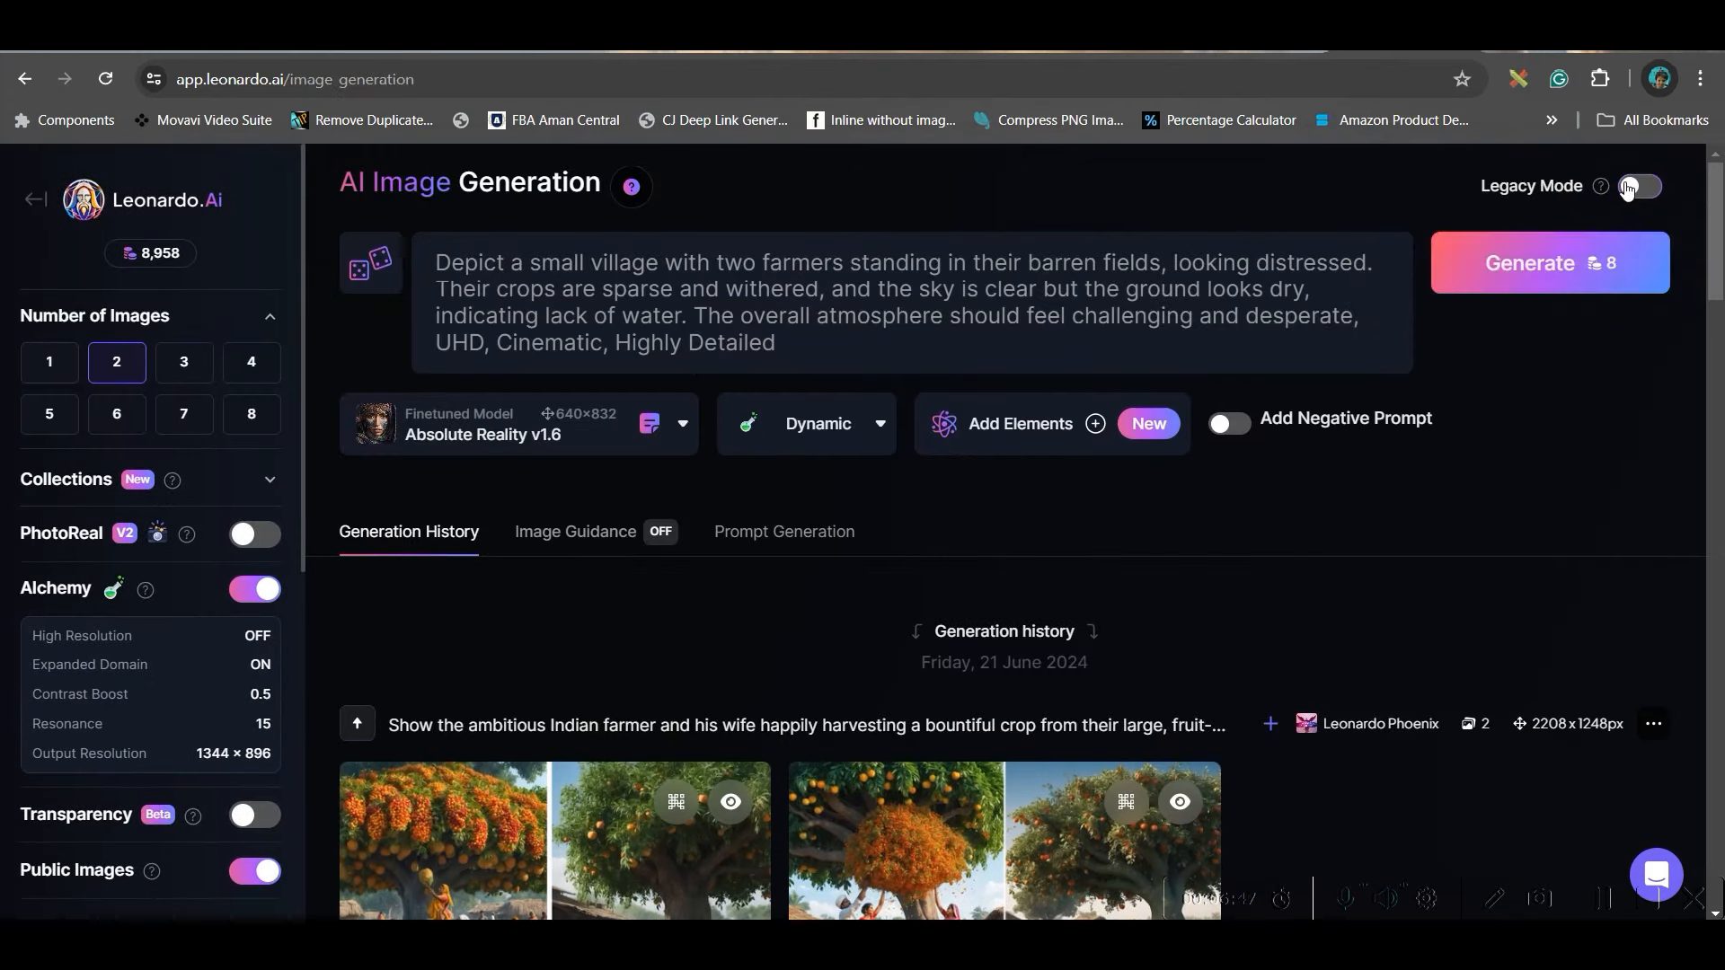
left_click(690, 270)
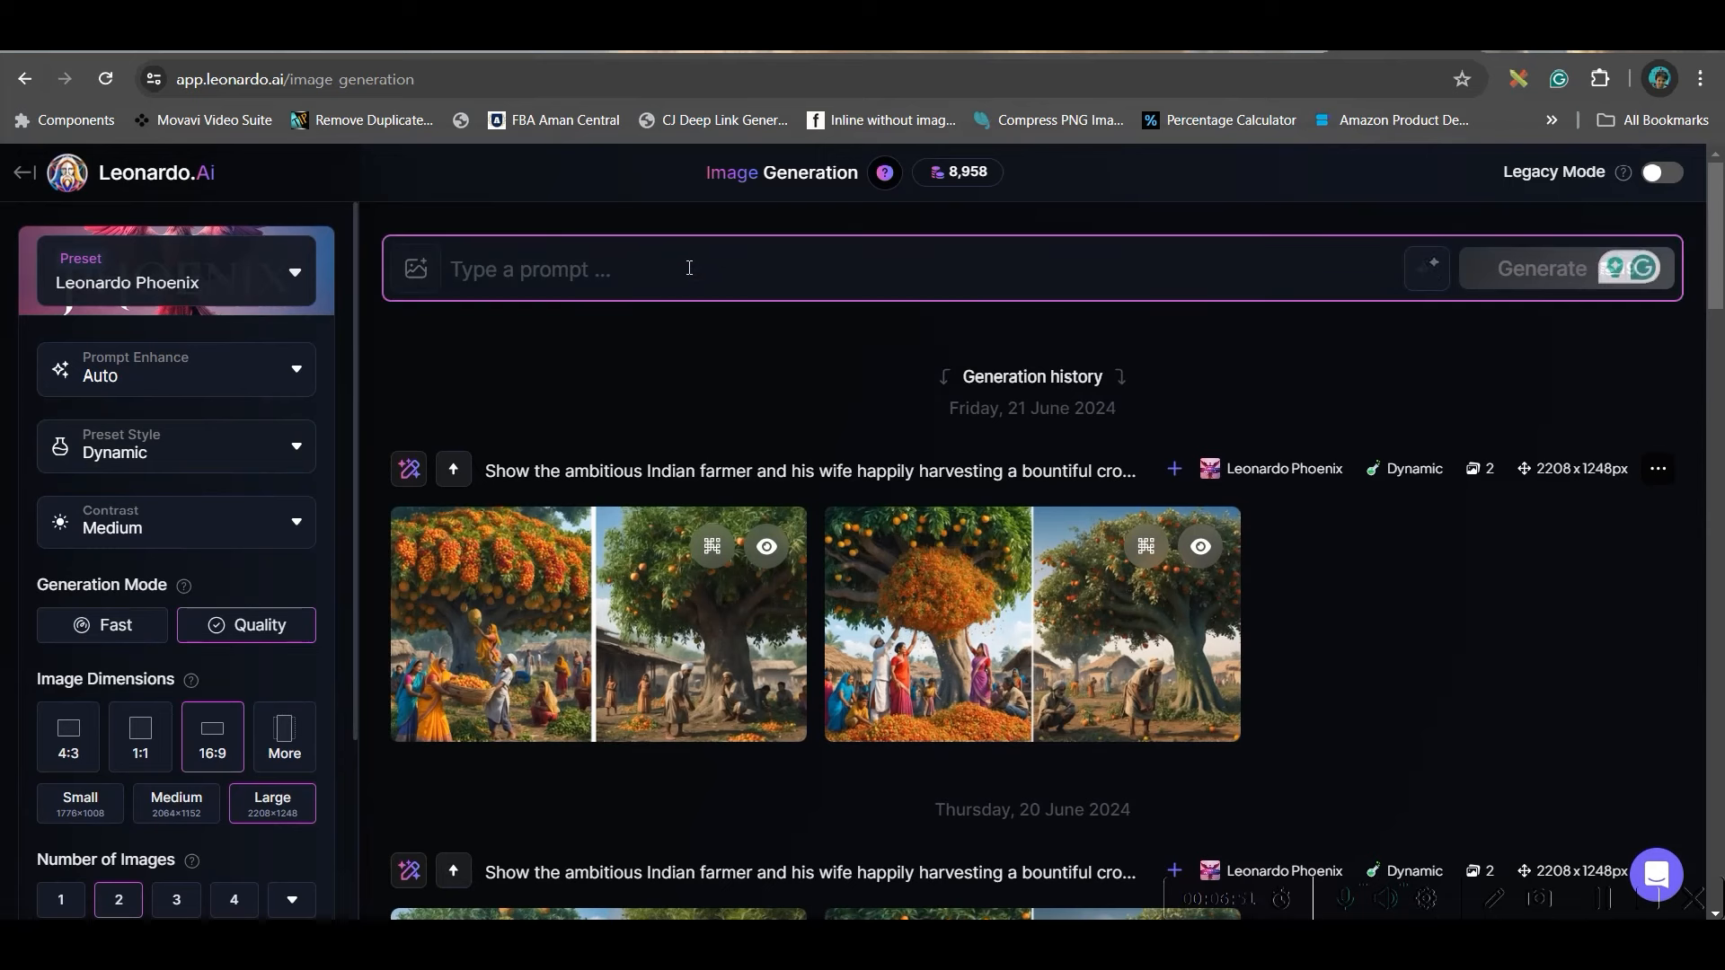
type("An 8-year-old boy with messy hair and round glasses, wearing a slightly oversized lab coat.")
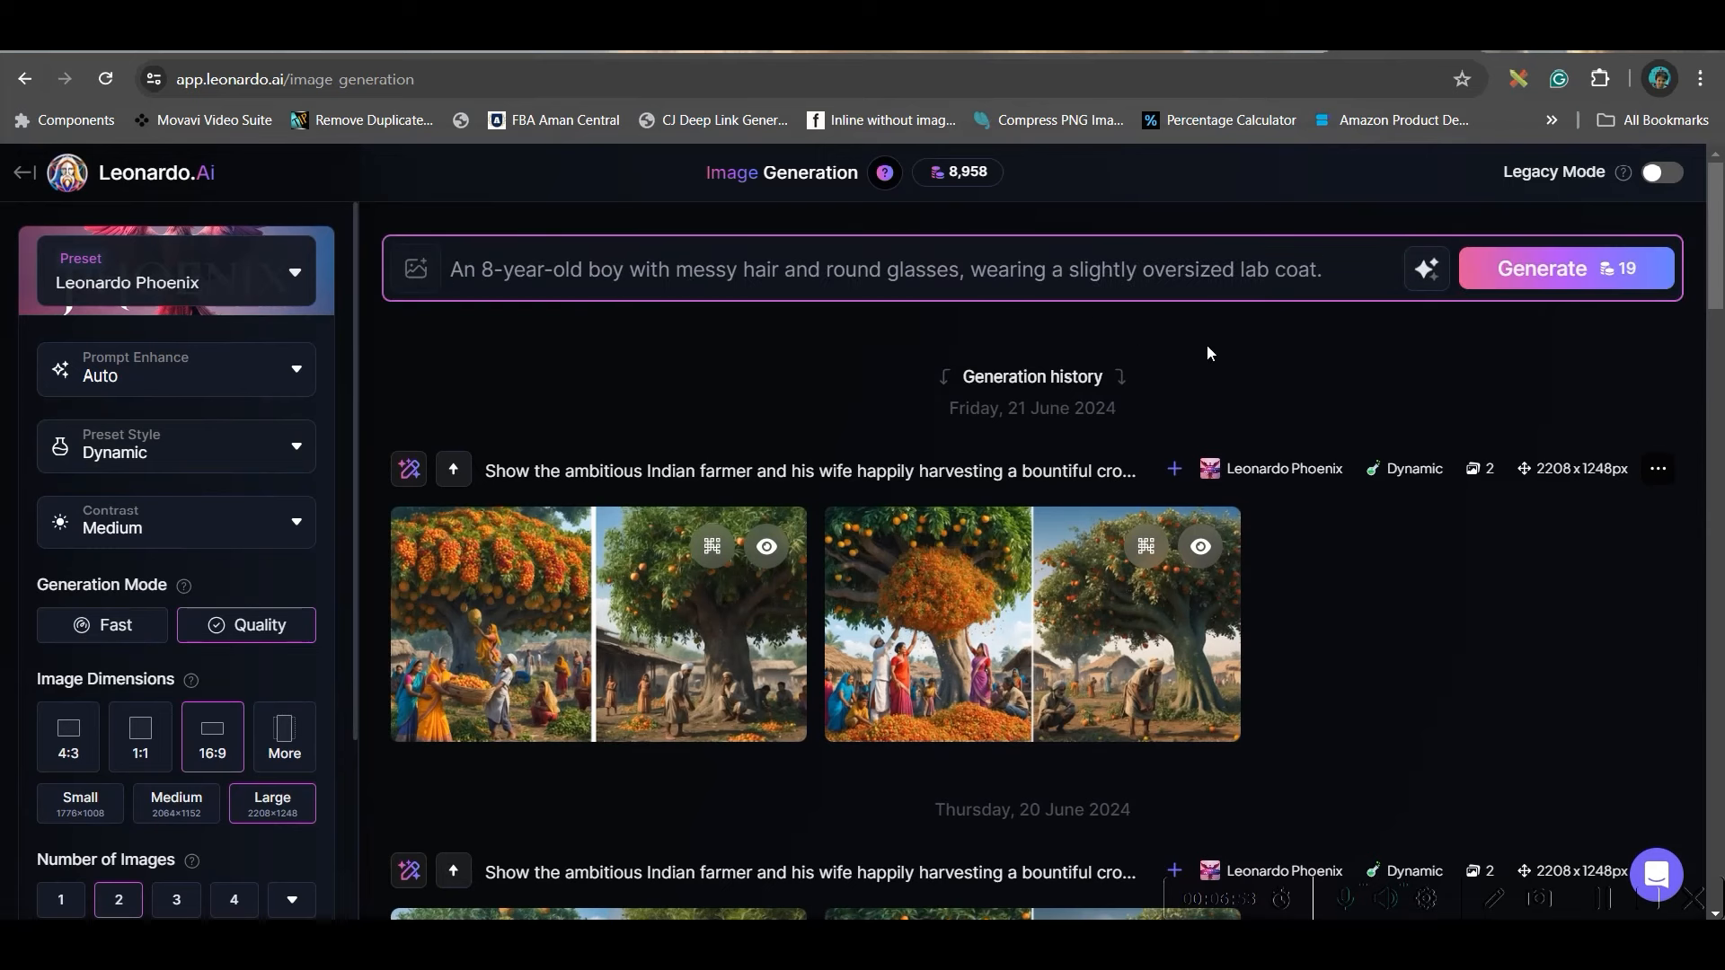
Expand the boy prompt into a more detailed description with Improve Prompt
left_click(1427, 272)
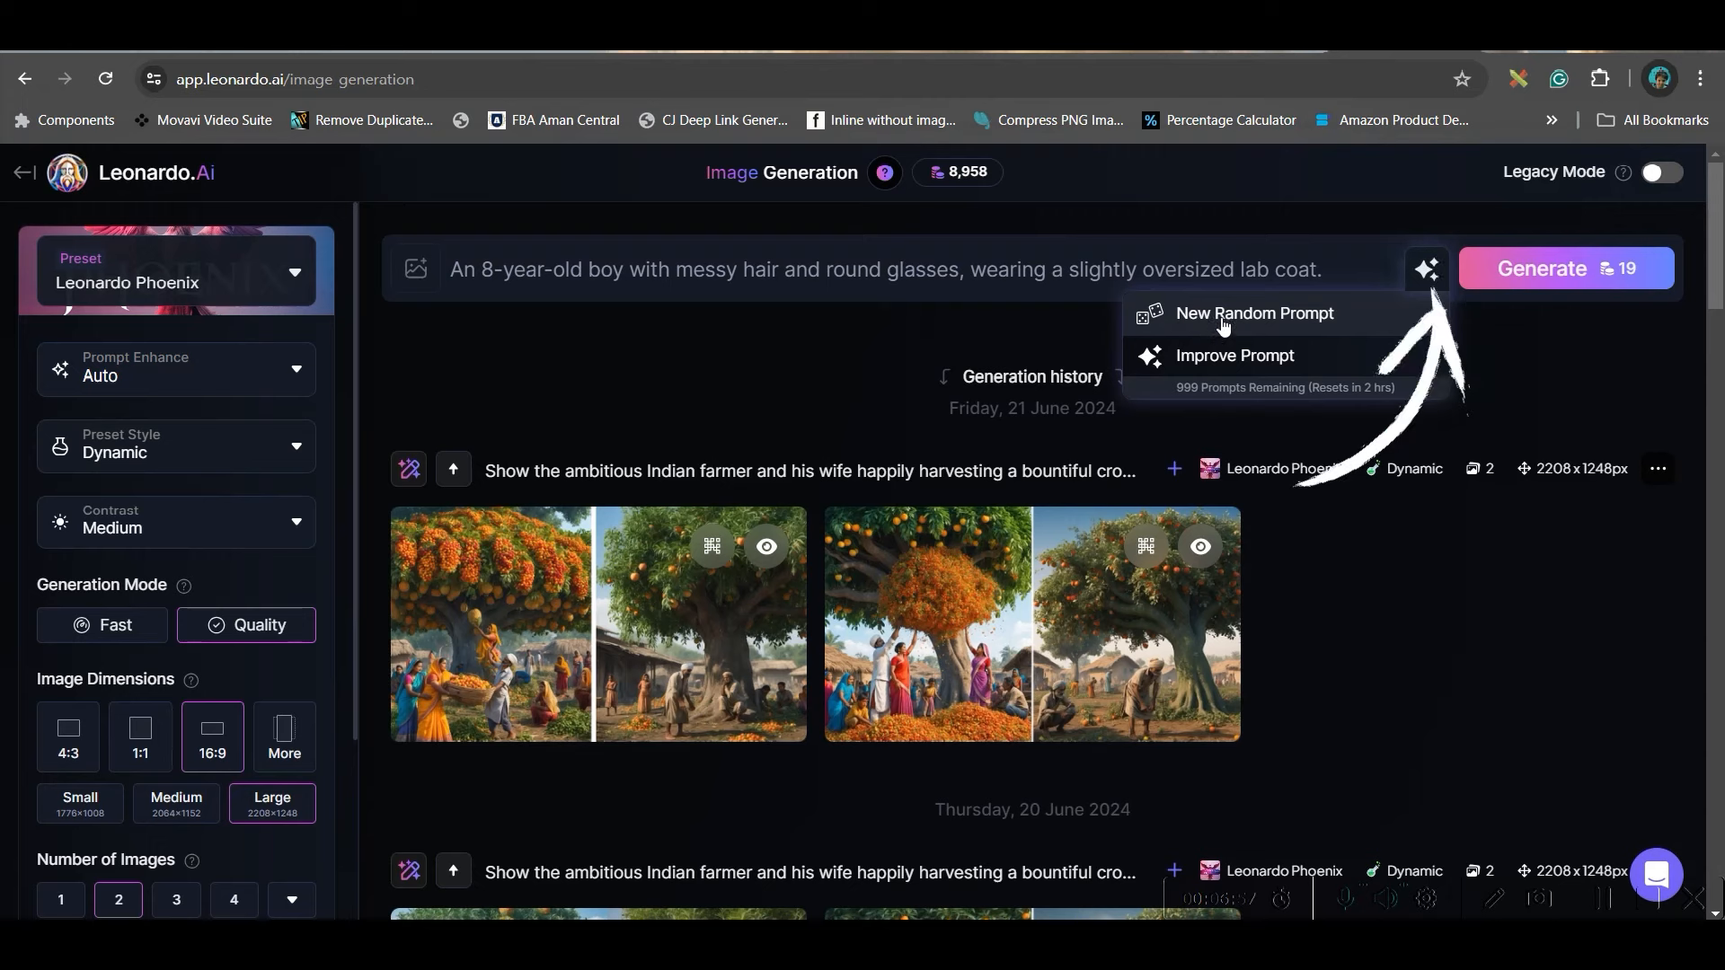
left_click(1222, 317)
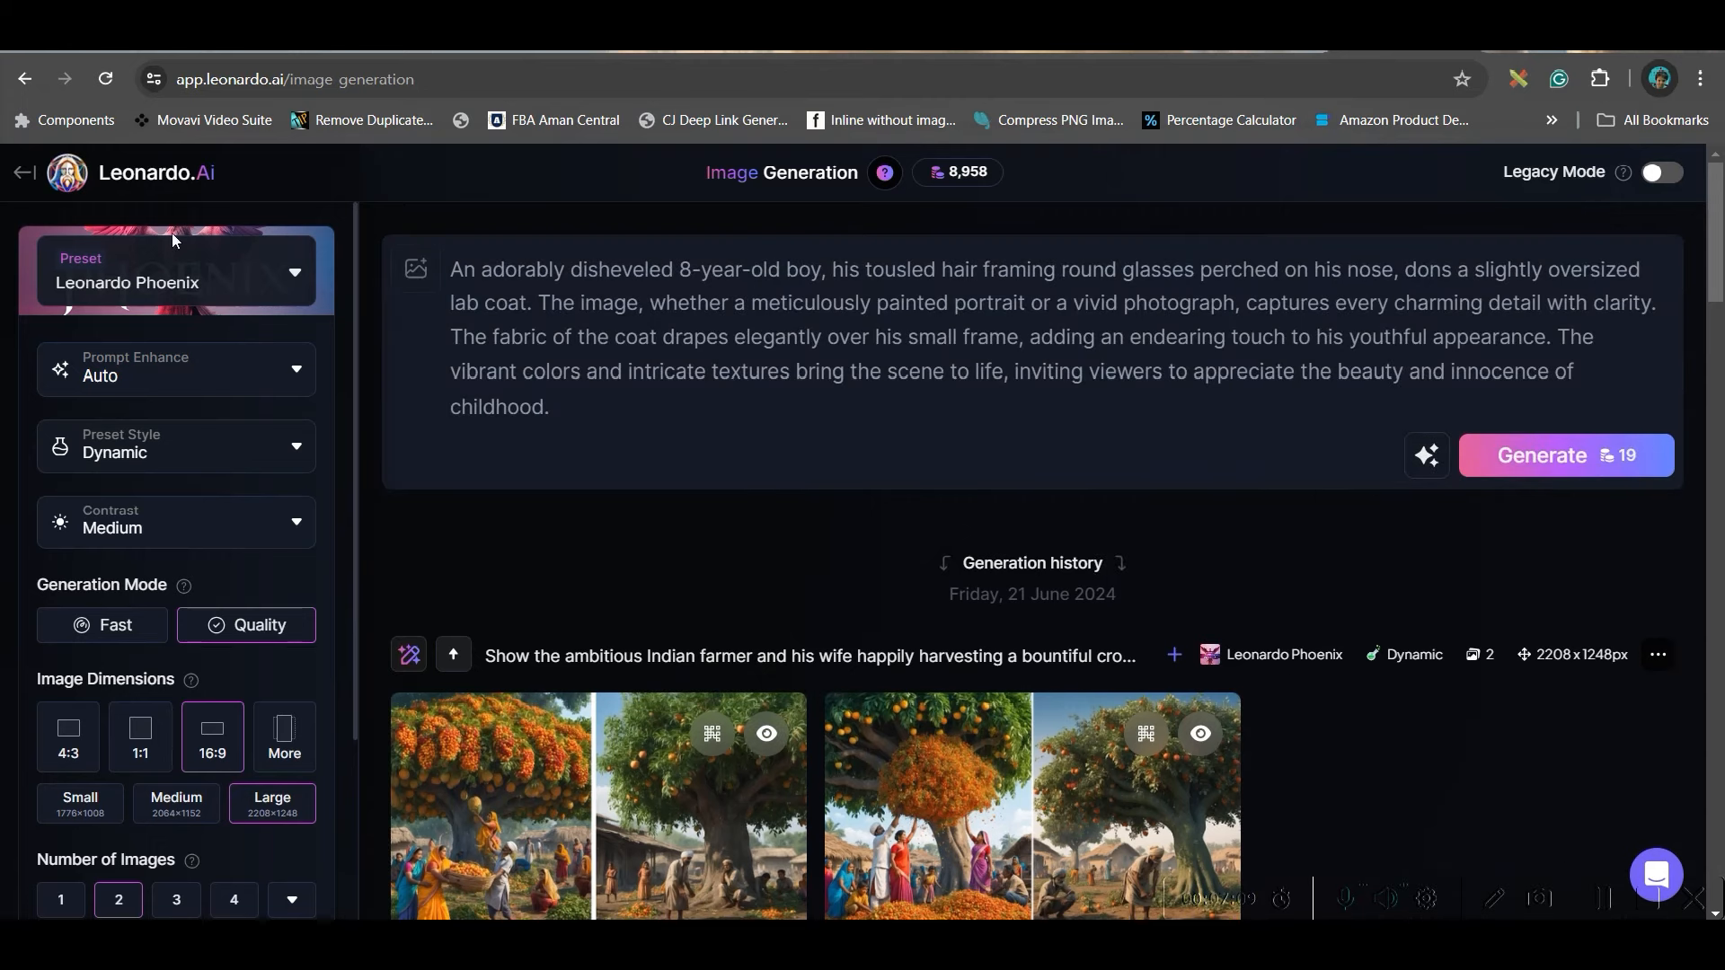
Review the platform presets while keeping Leonardo Phoenix, and set the preset style to Vibrant and the contrast to High
left_click(144, 284)
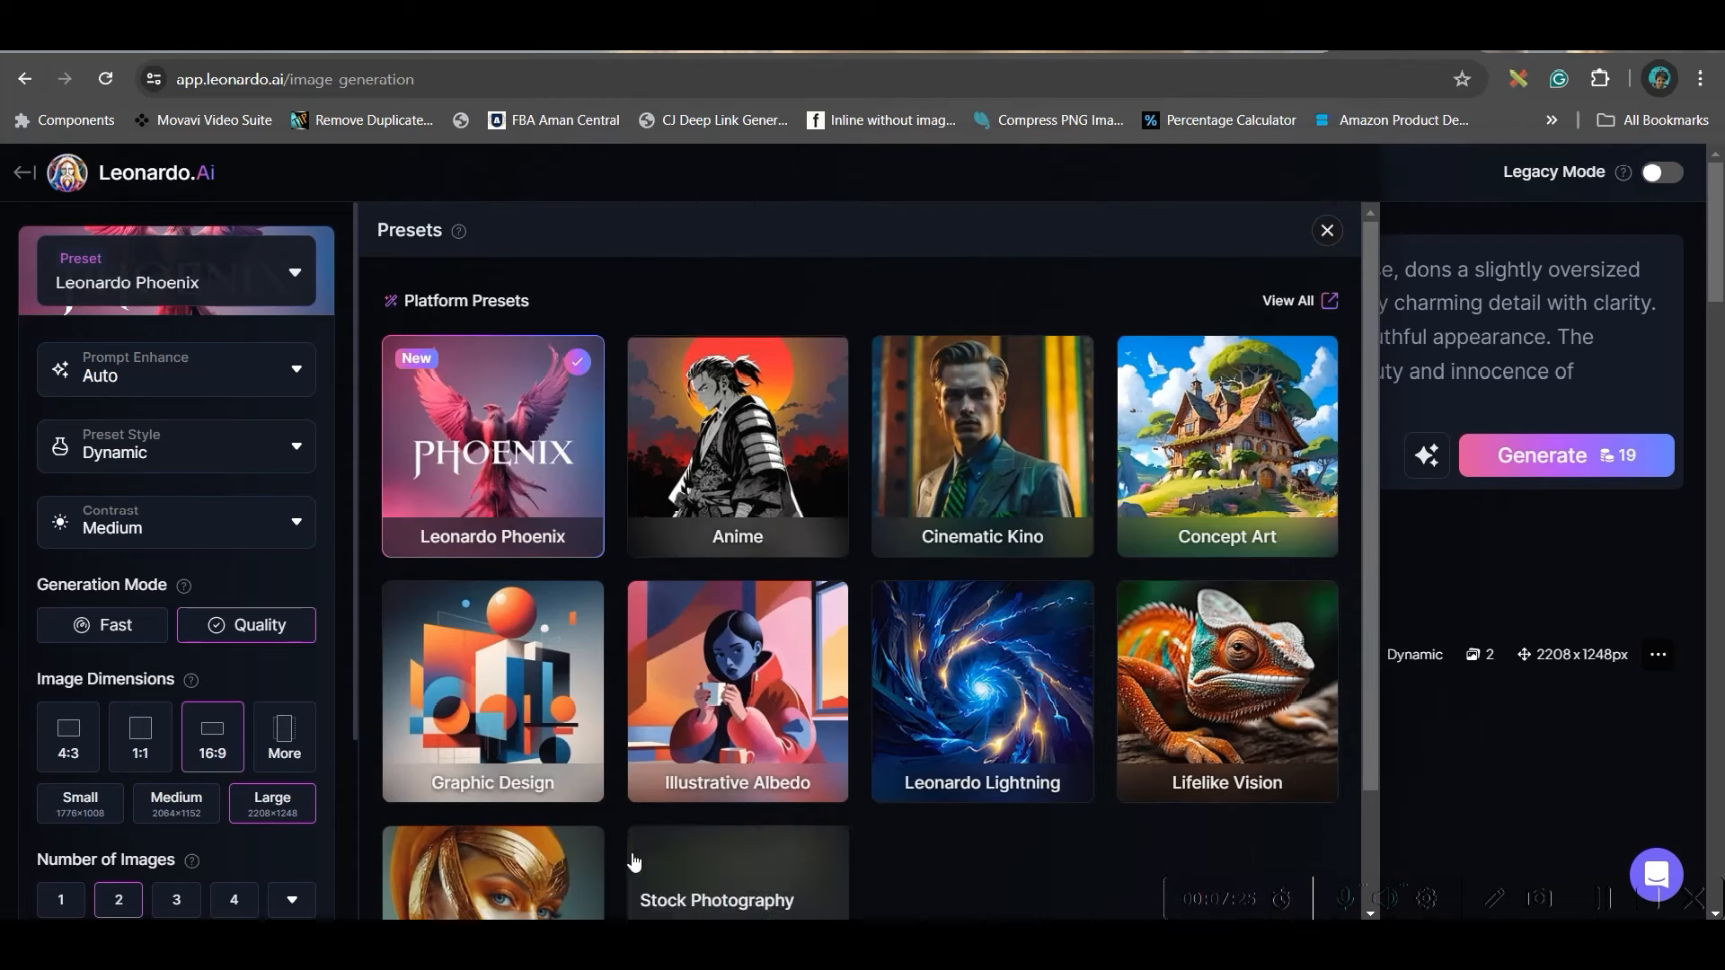
scroll(862, 602, "down", 2)
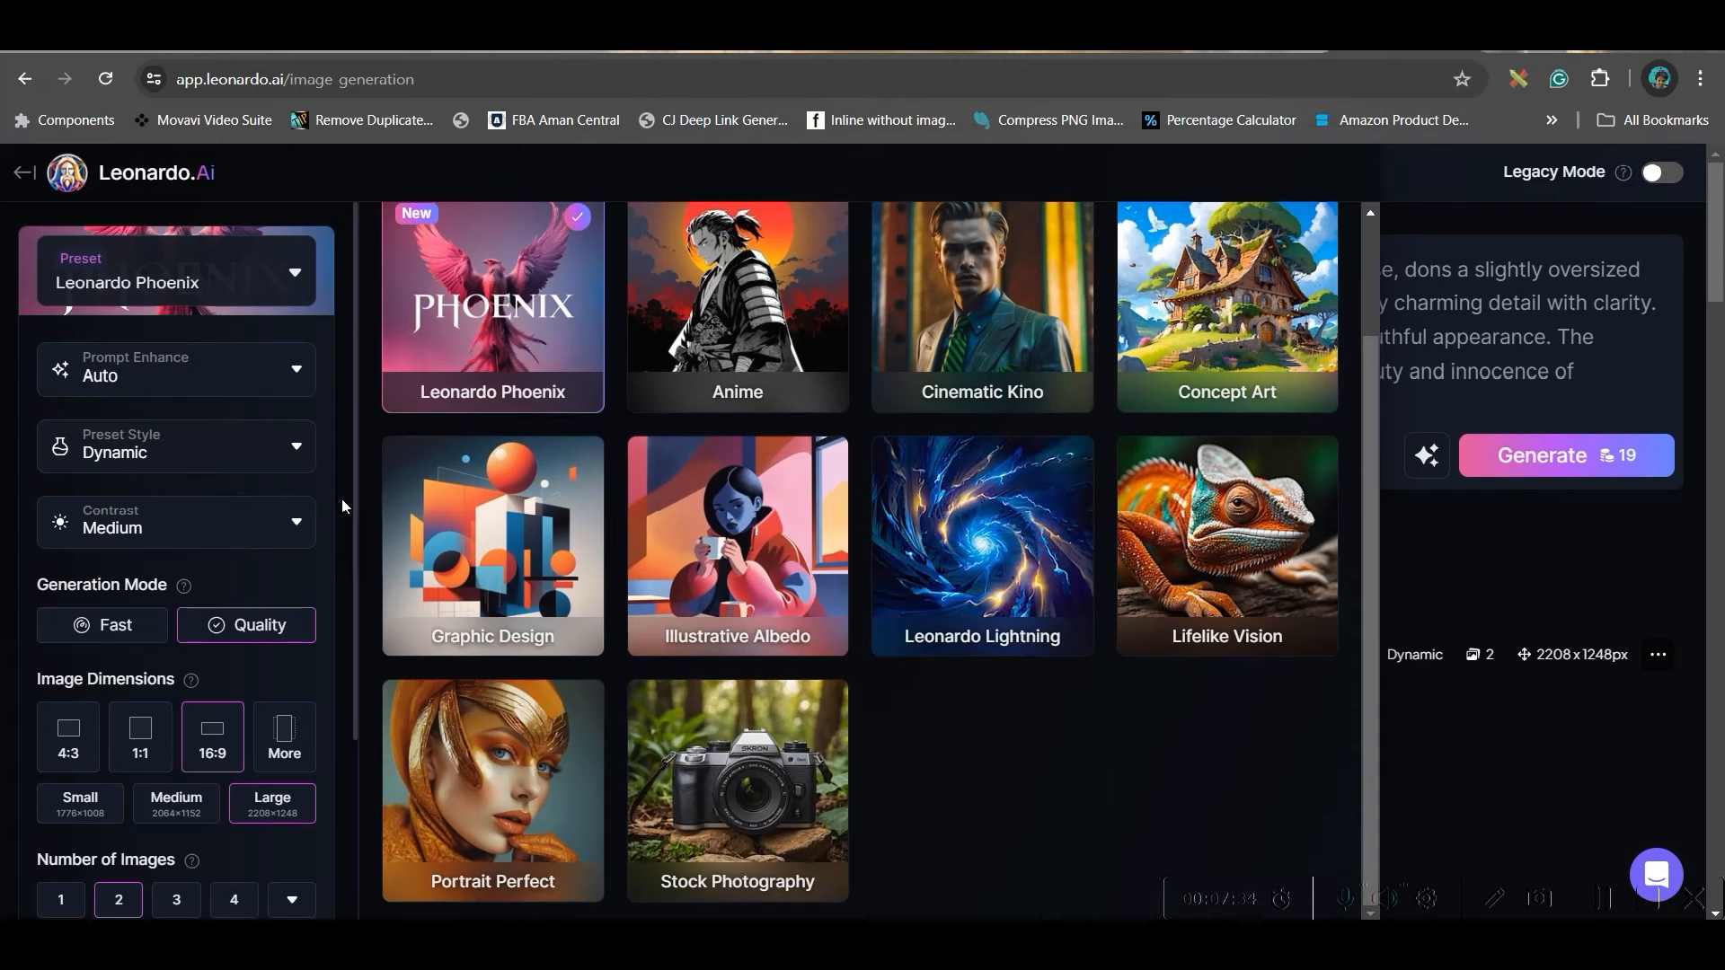
left_click(171, 370)
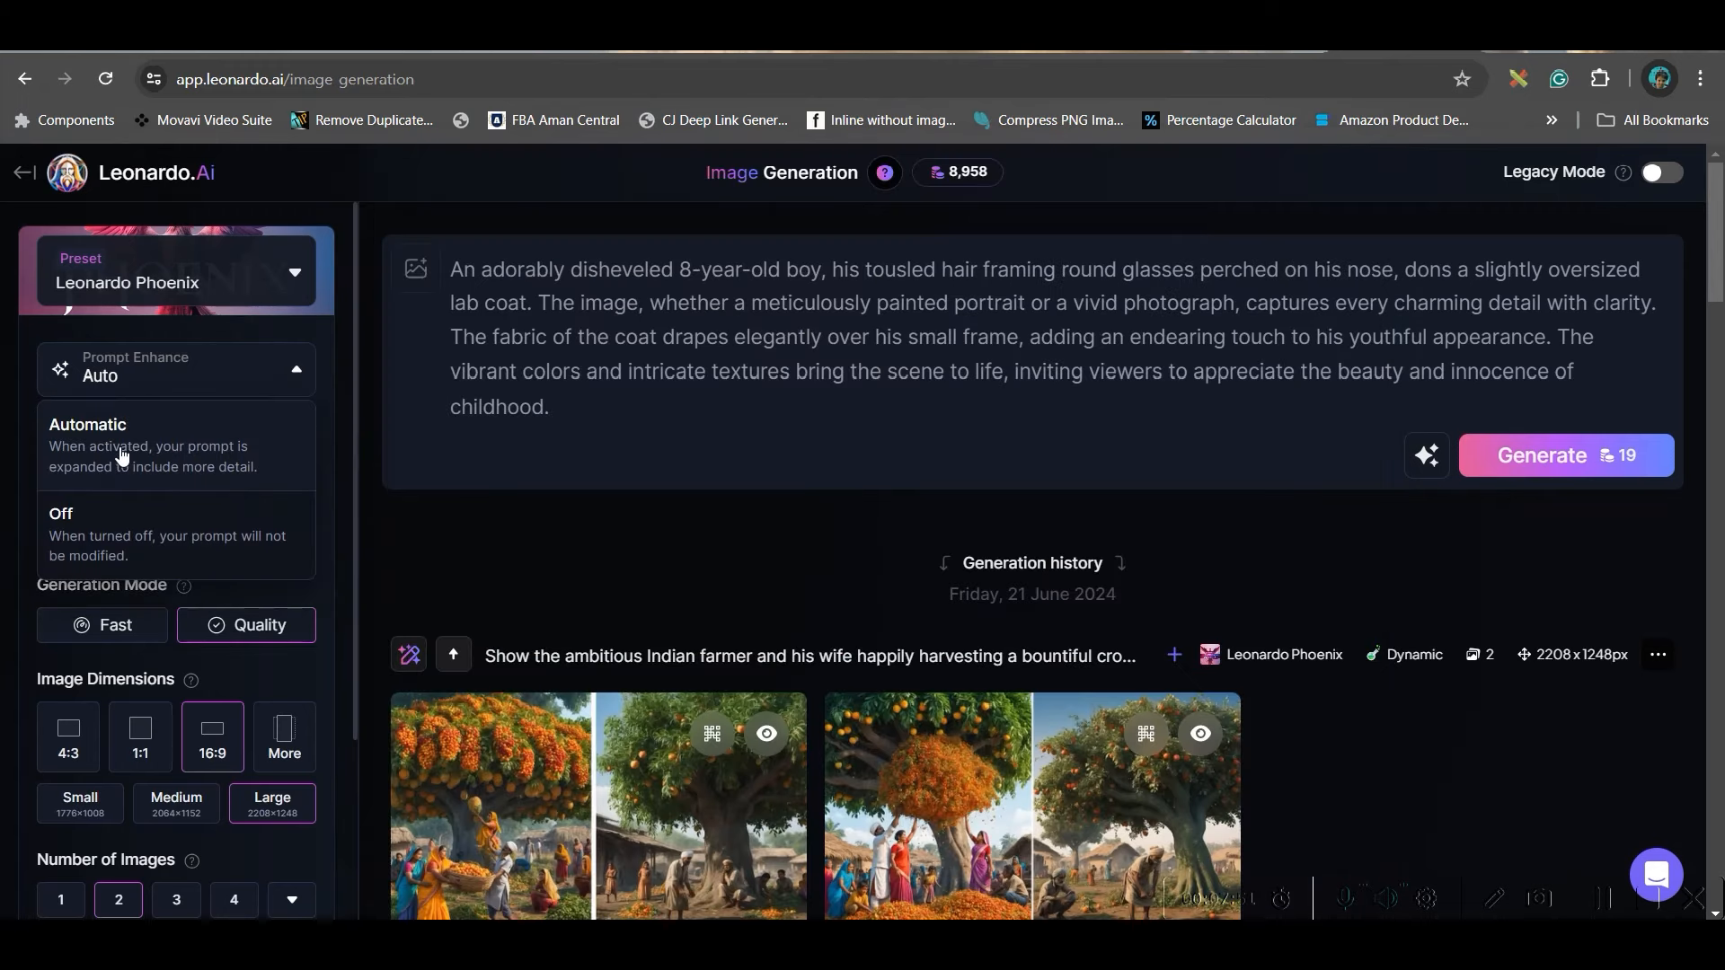
left_click(300, 450)
left_click(300, 450)
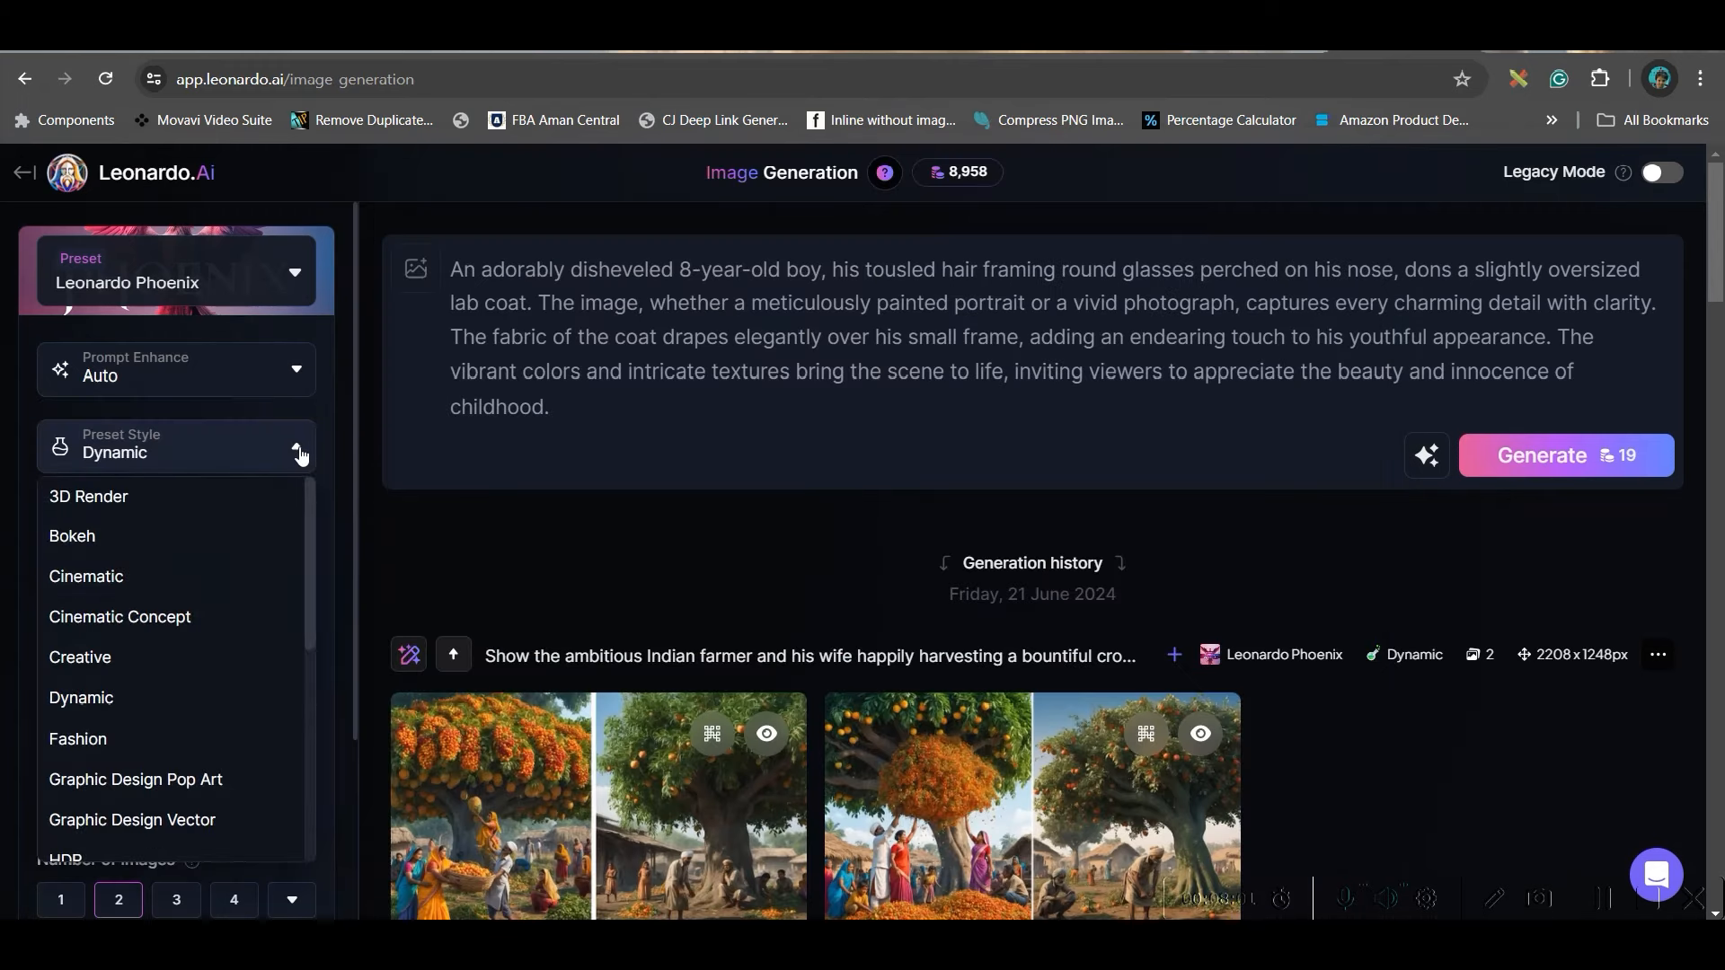
scroll(96, 687, "down", 3)
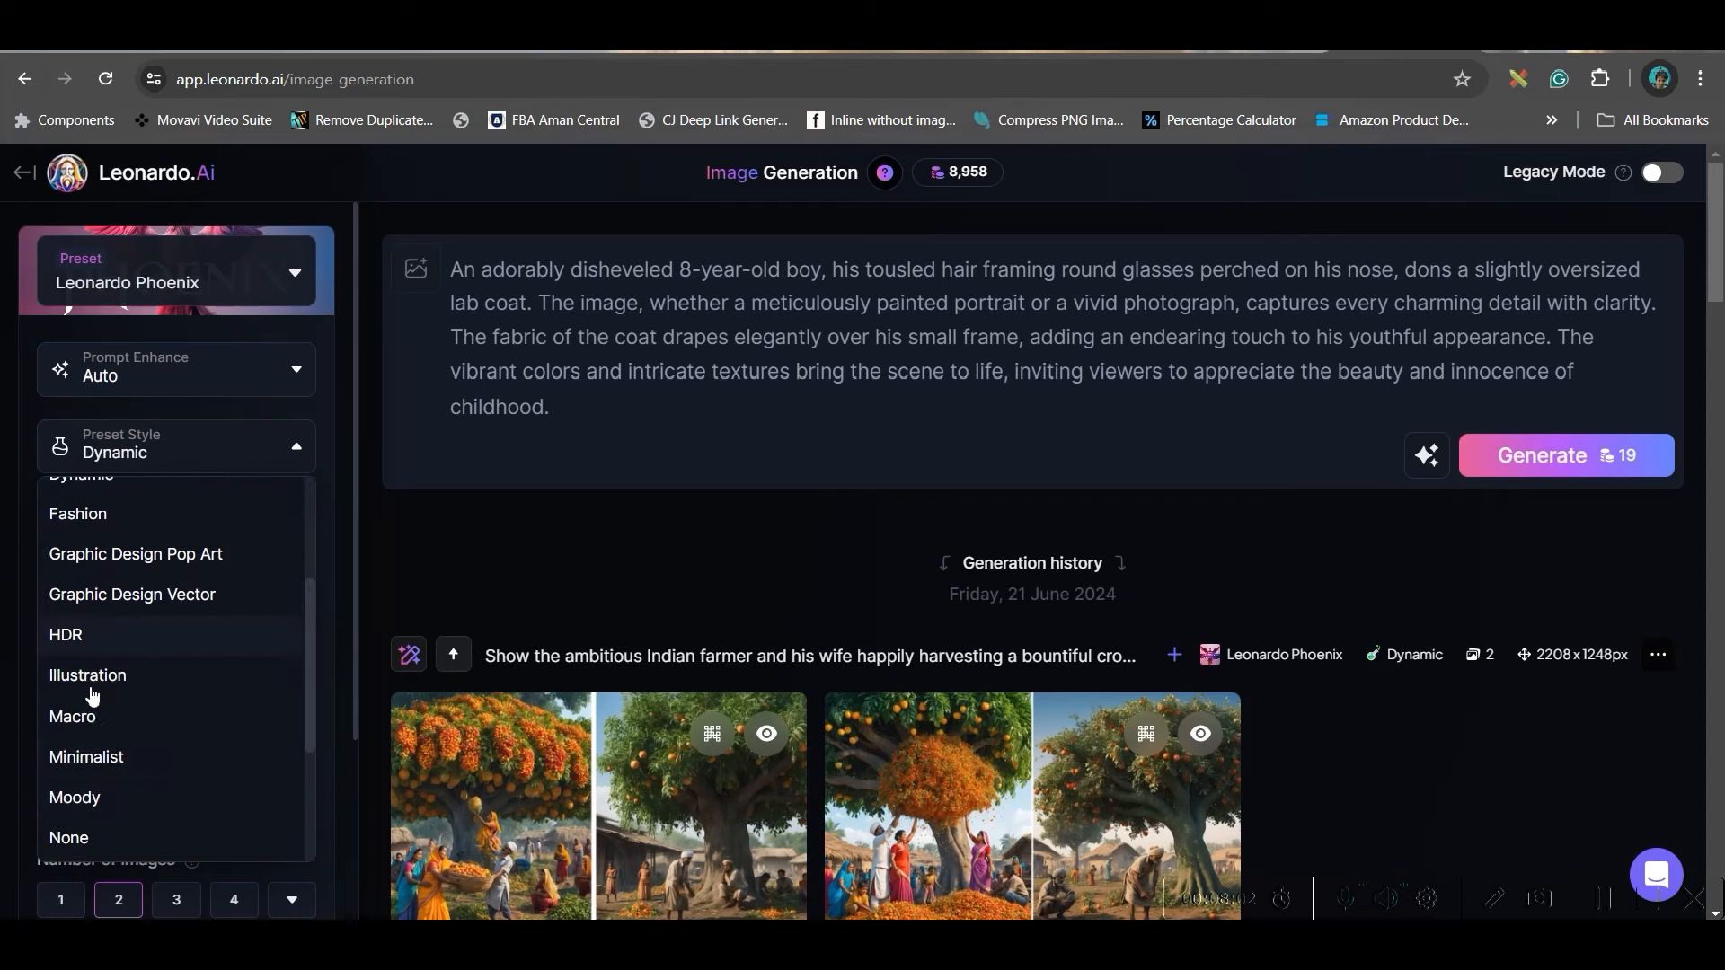
scroll(108, 790, "down", 3)
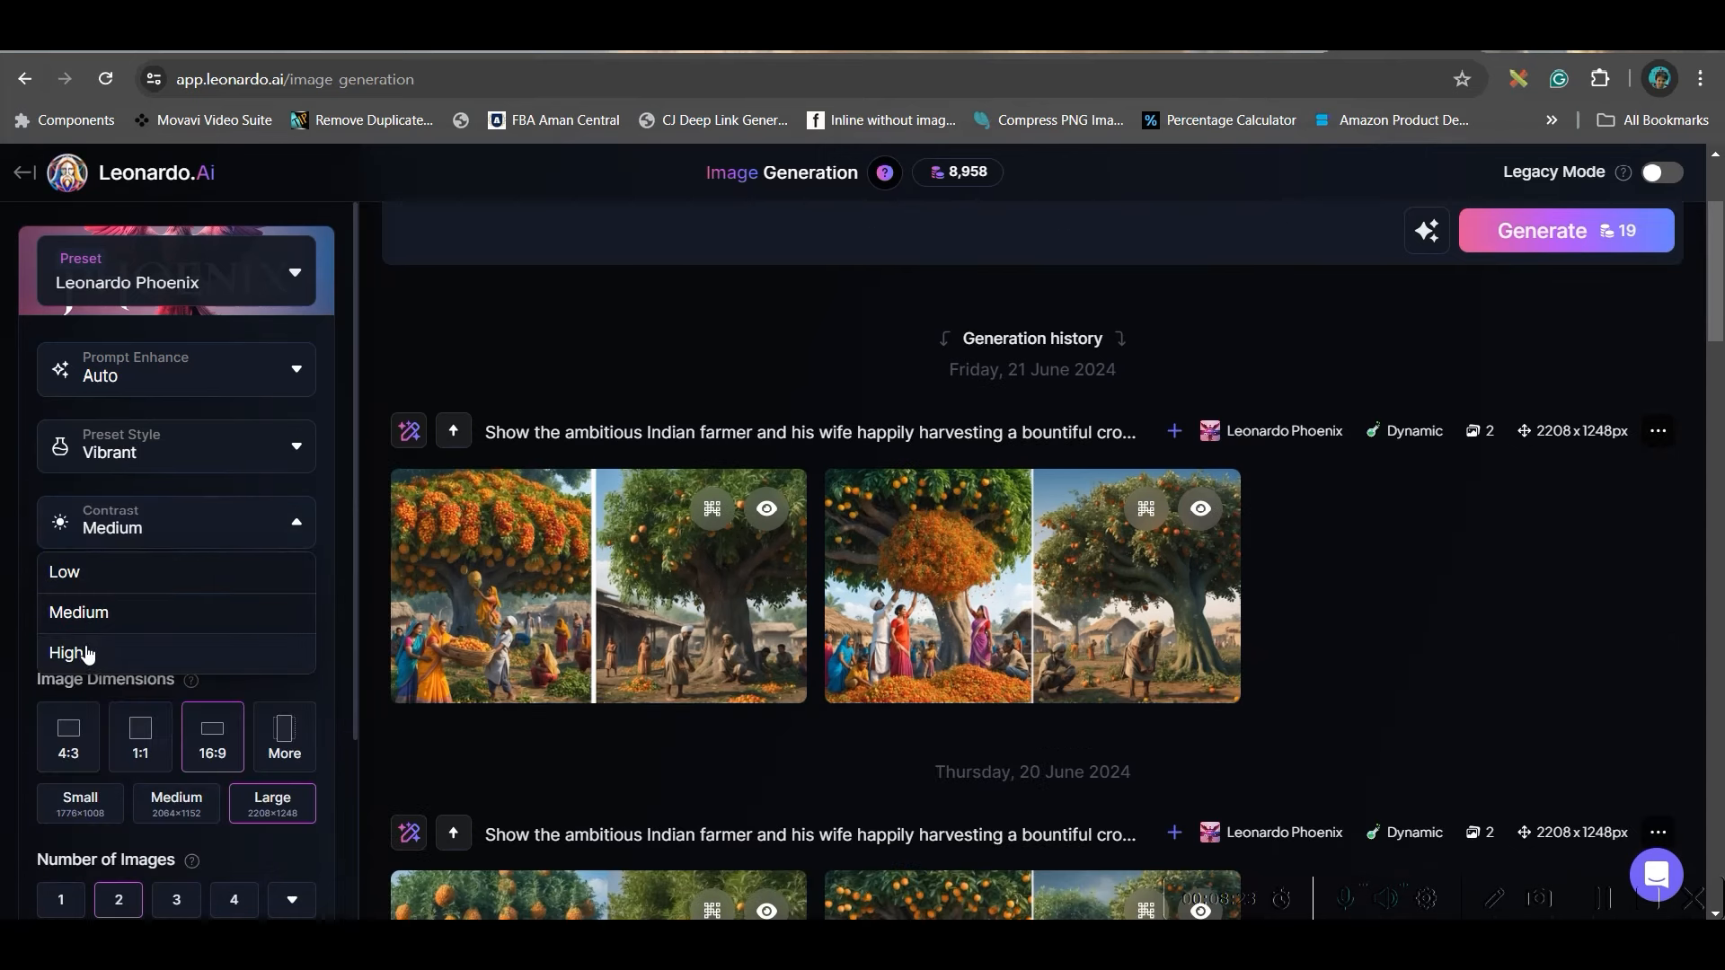
left_click(90, 652)
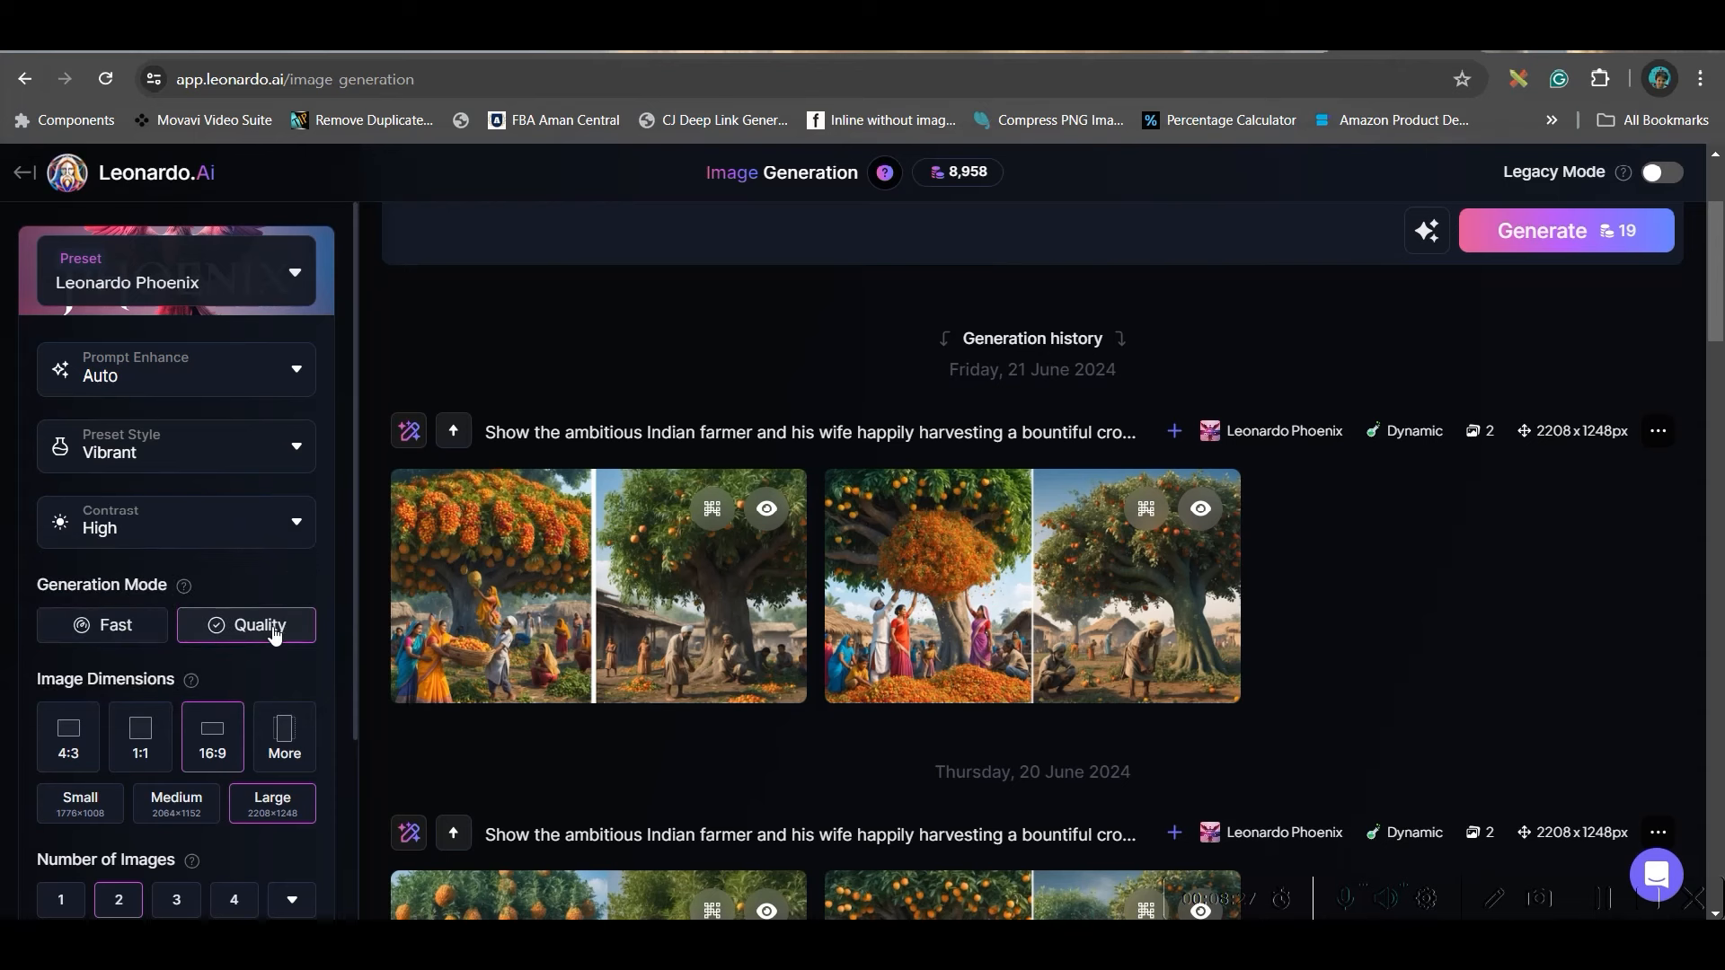
Expand the advanced settings to review them, and generate two large 16:9 images from the improved prompt in Quality mode
scroll(283, 675, "down", 3)
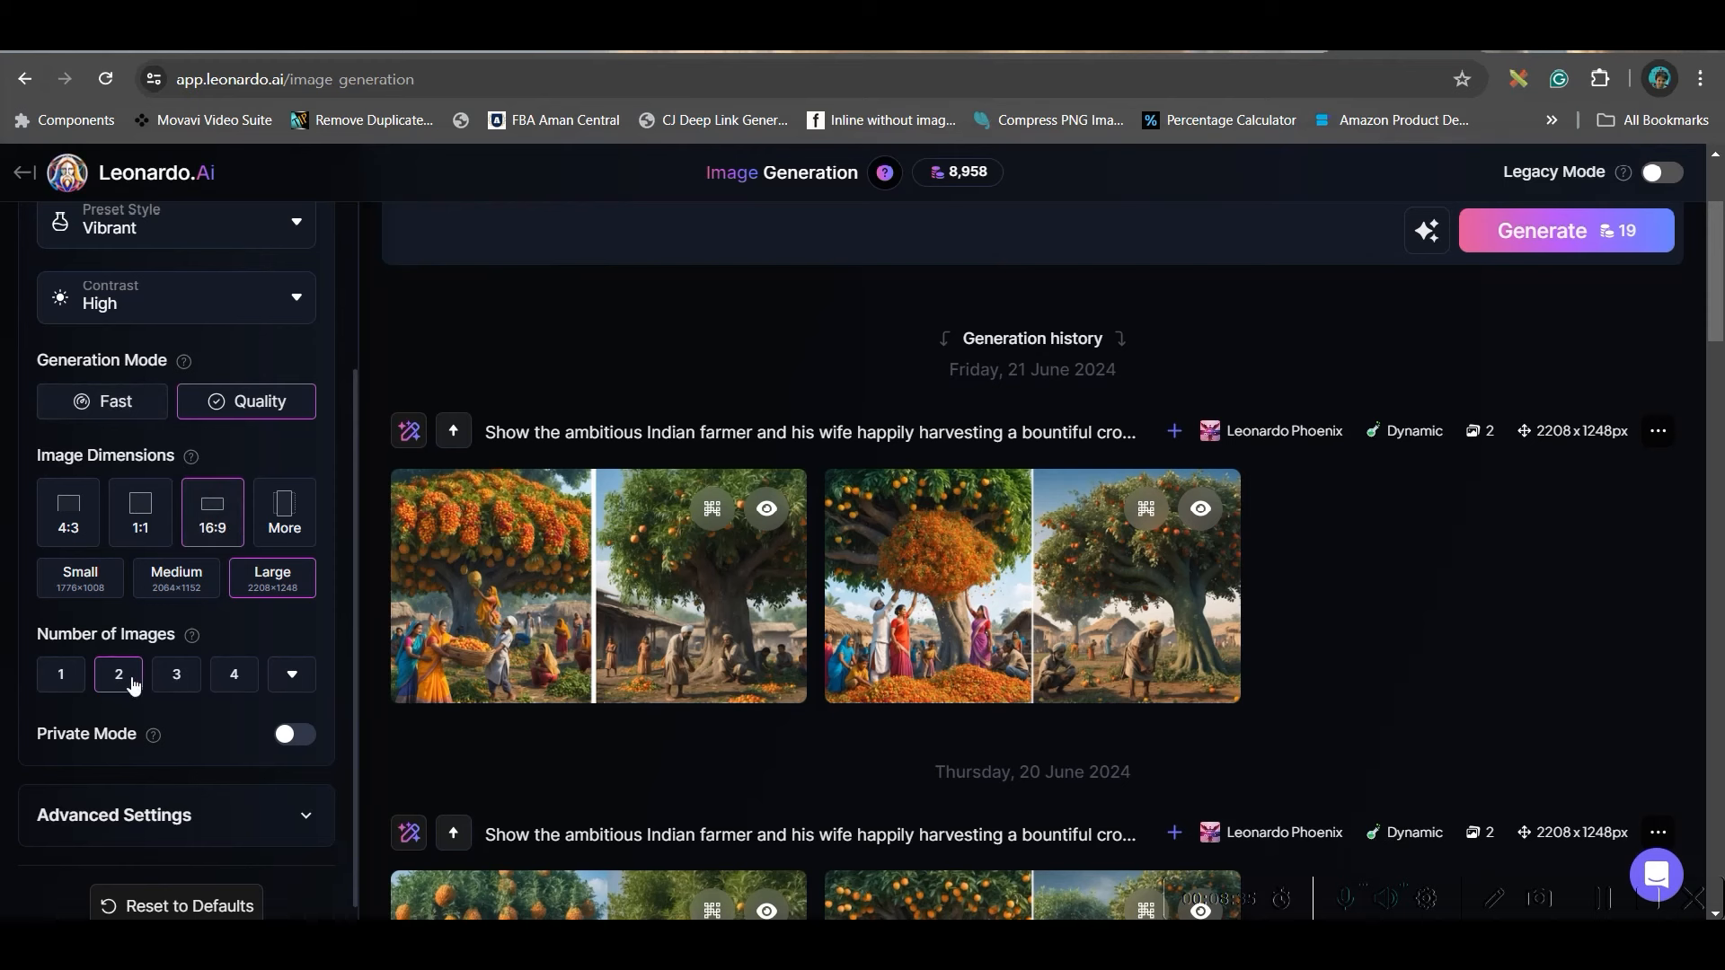
left_click(300, 796)
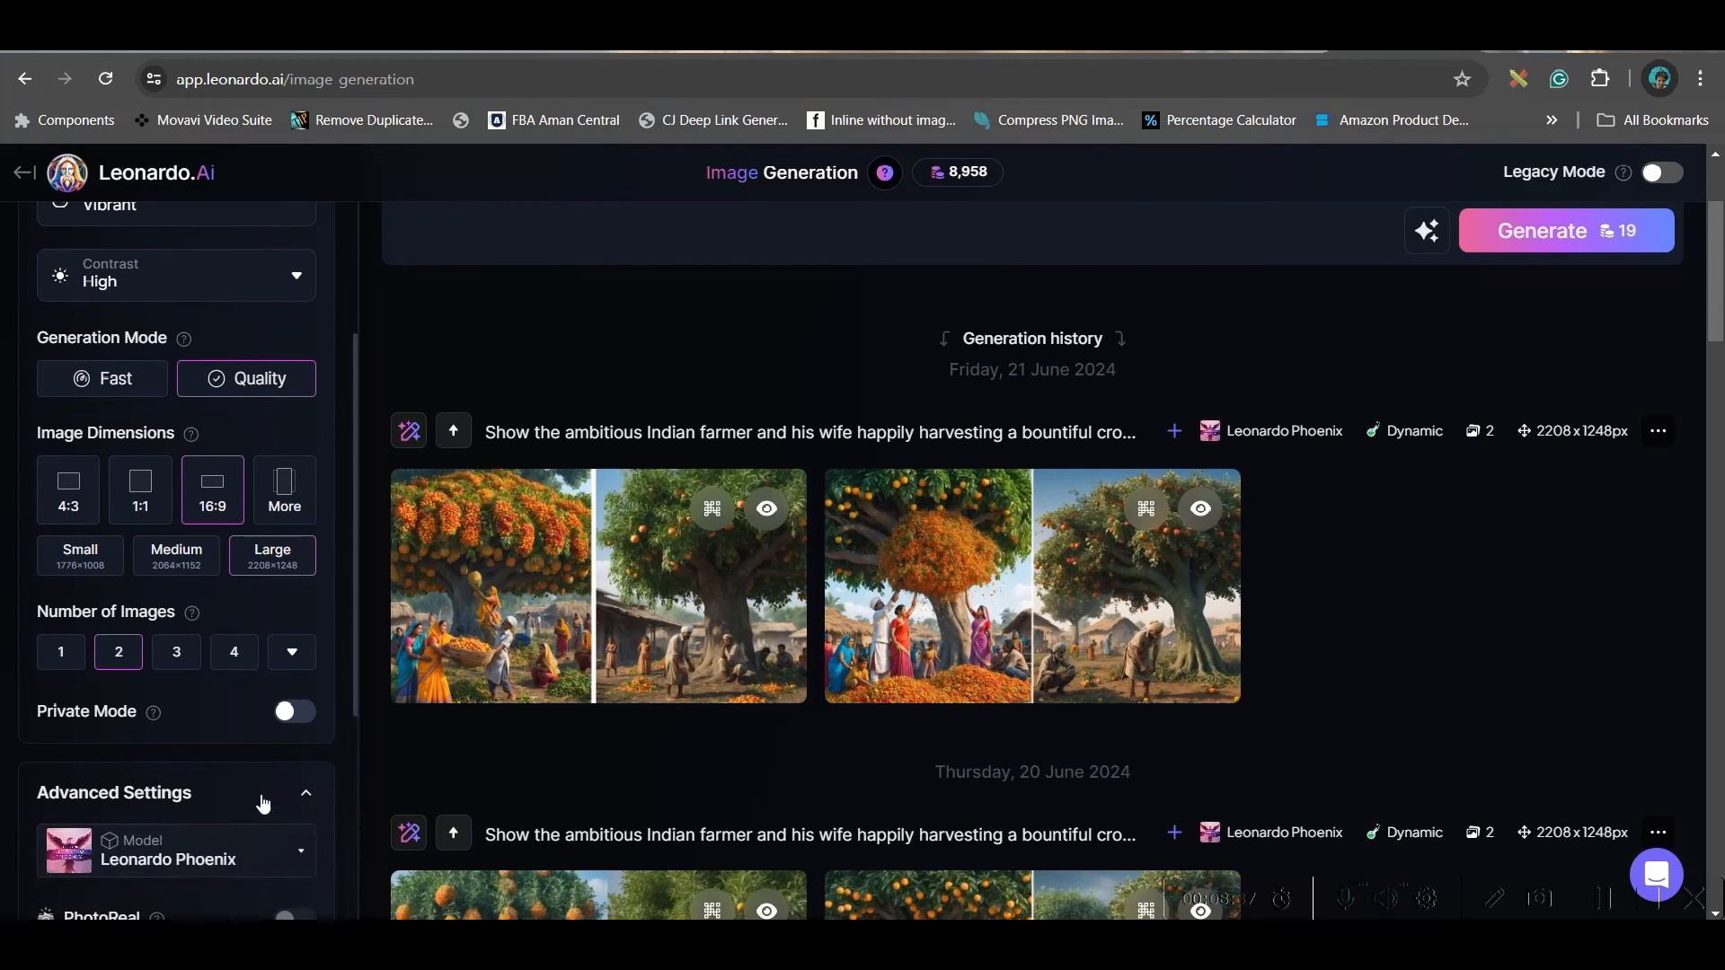
scroll(283, 753, "down", 3)
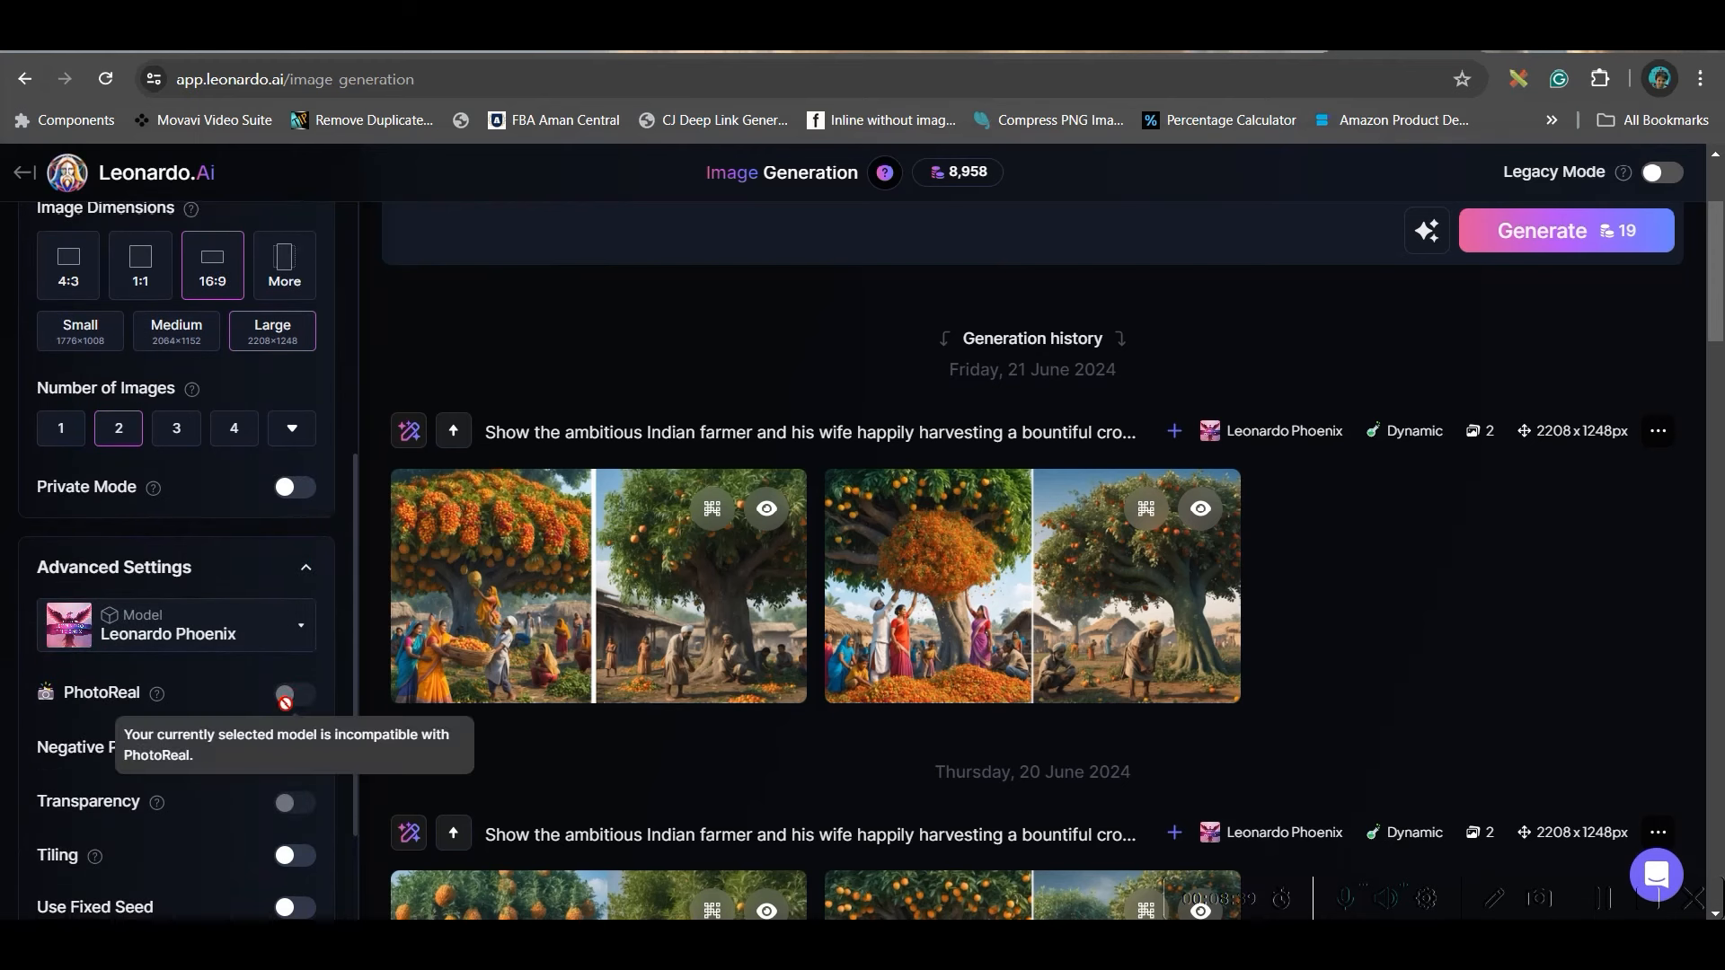
scroll(185, 680, "down", 2)
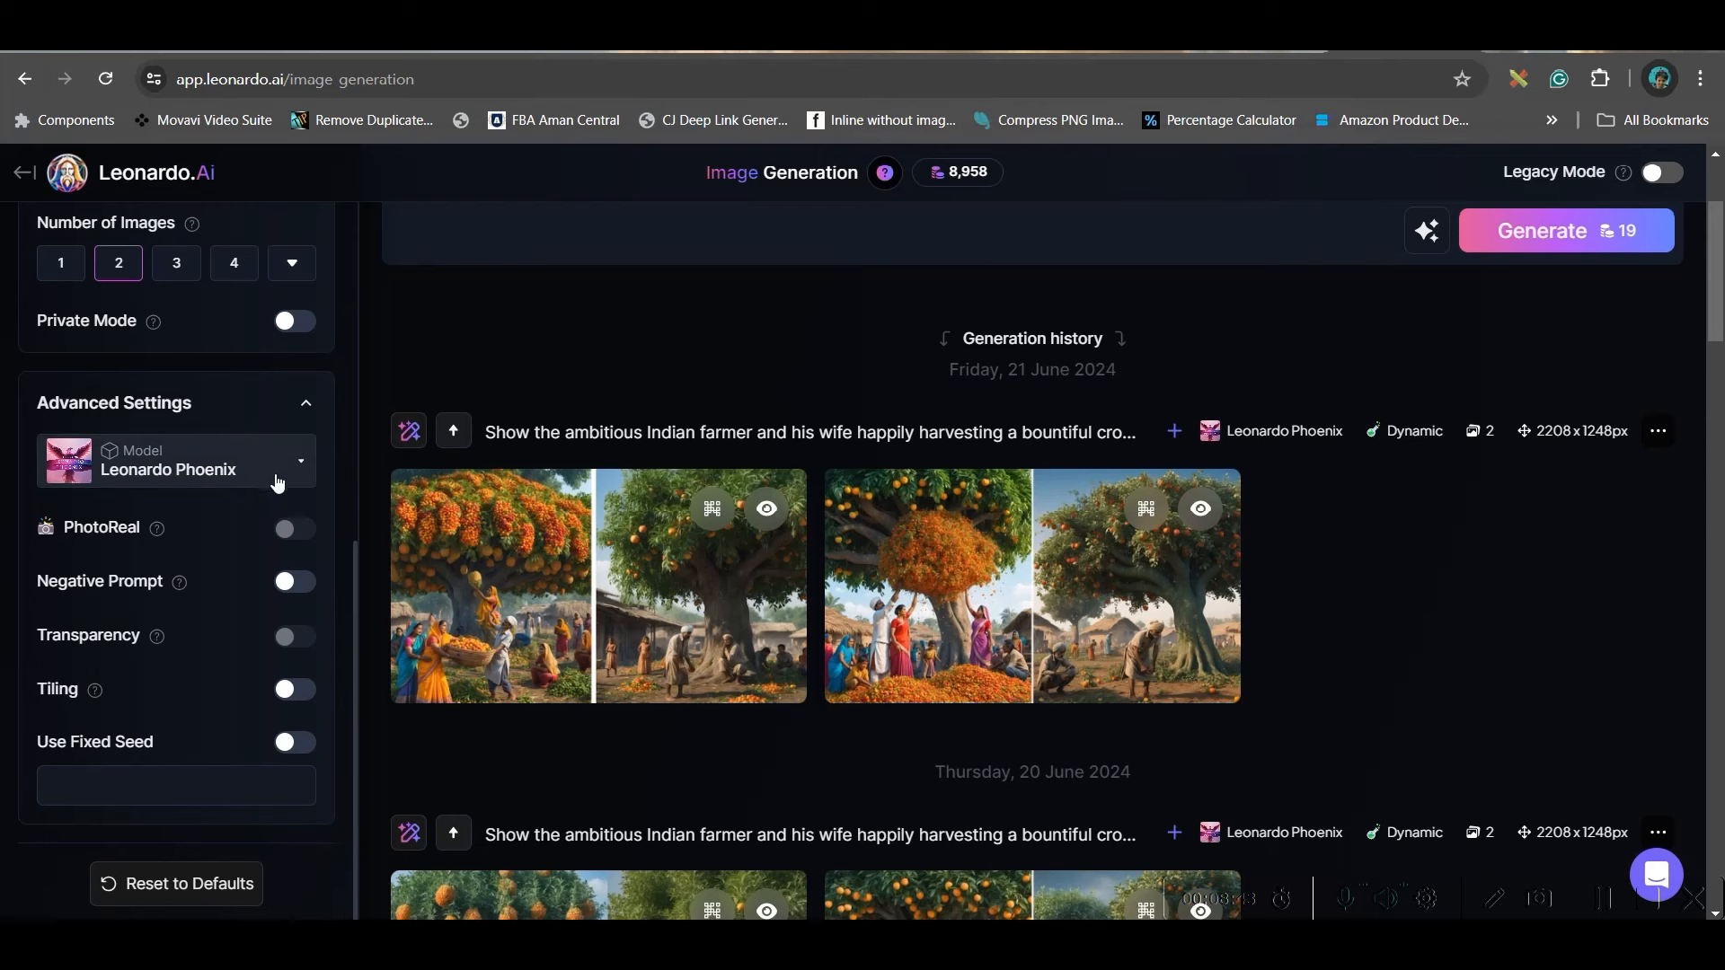
mouse_move(308, 527)
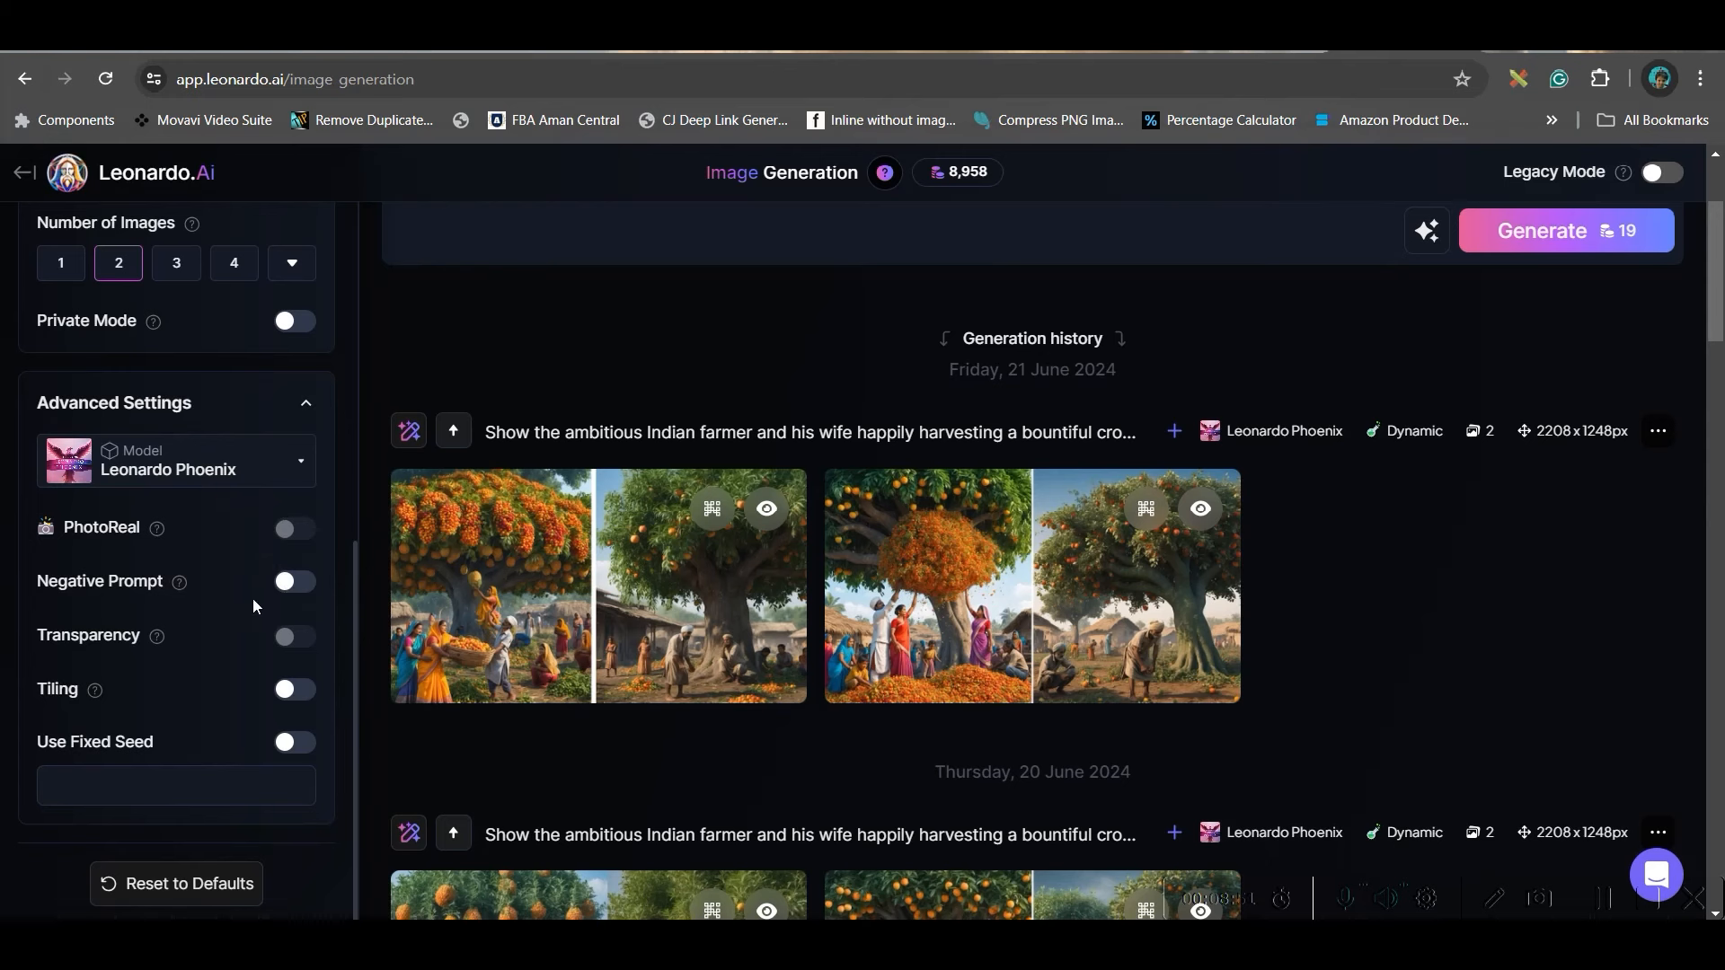
left_click(295, 582)
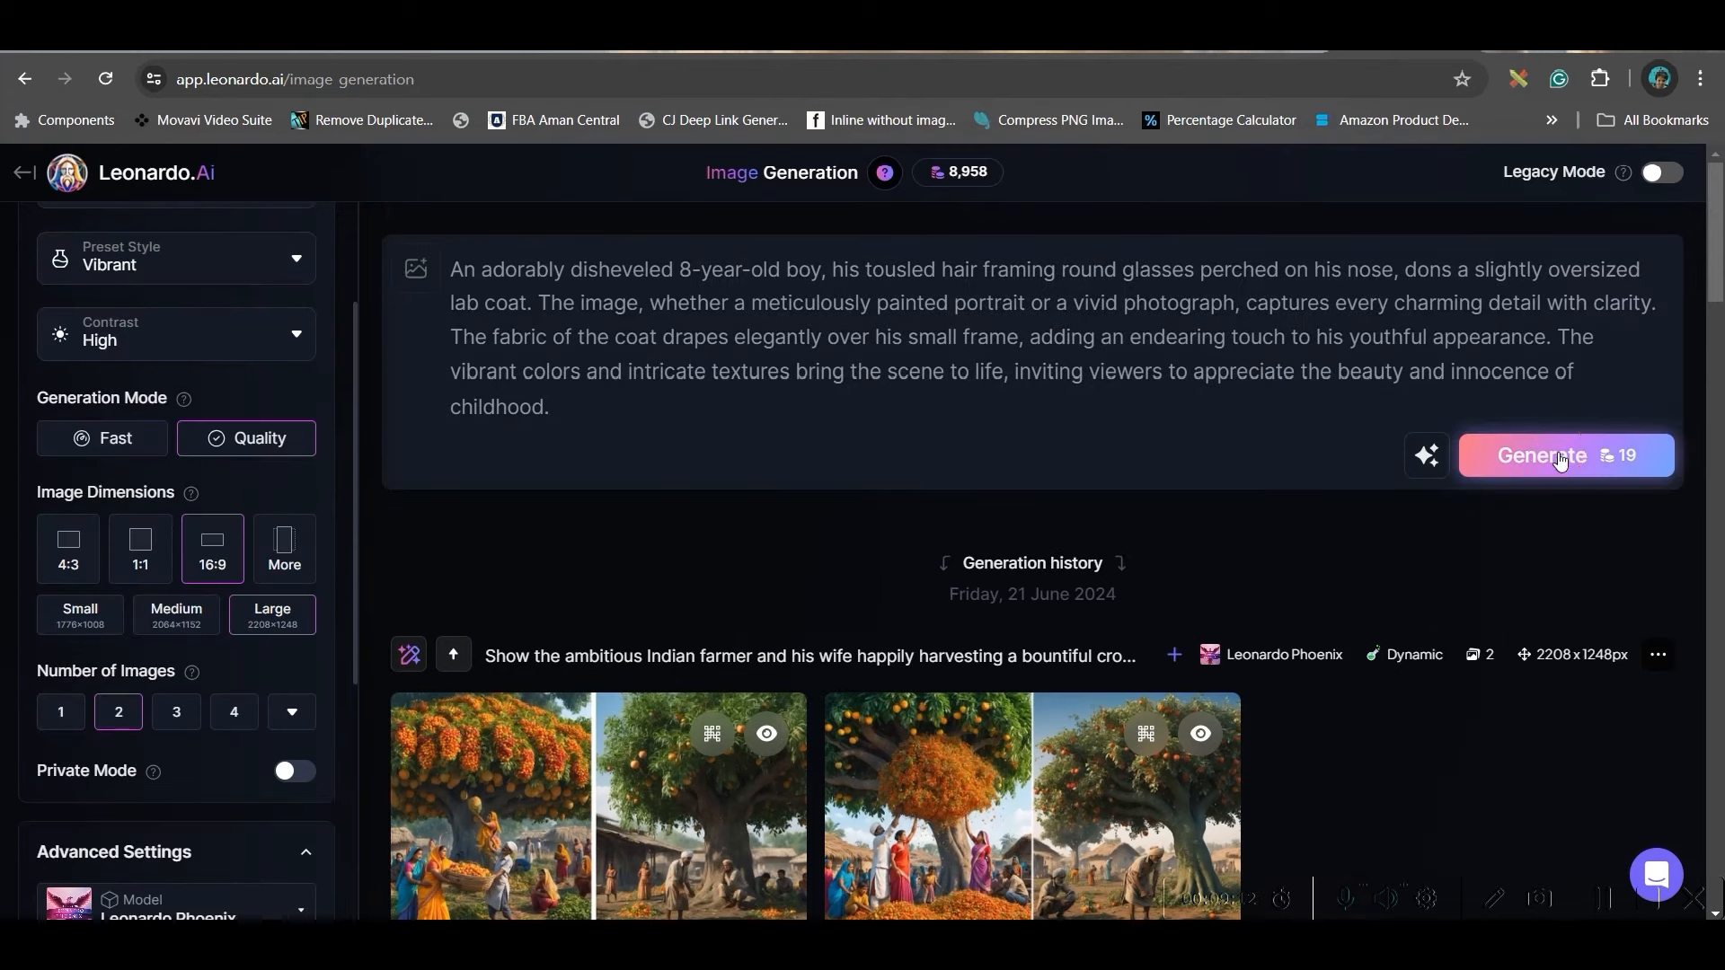
left_click(1555, 450)
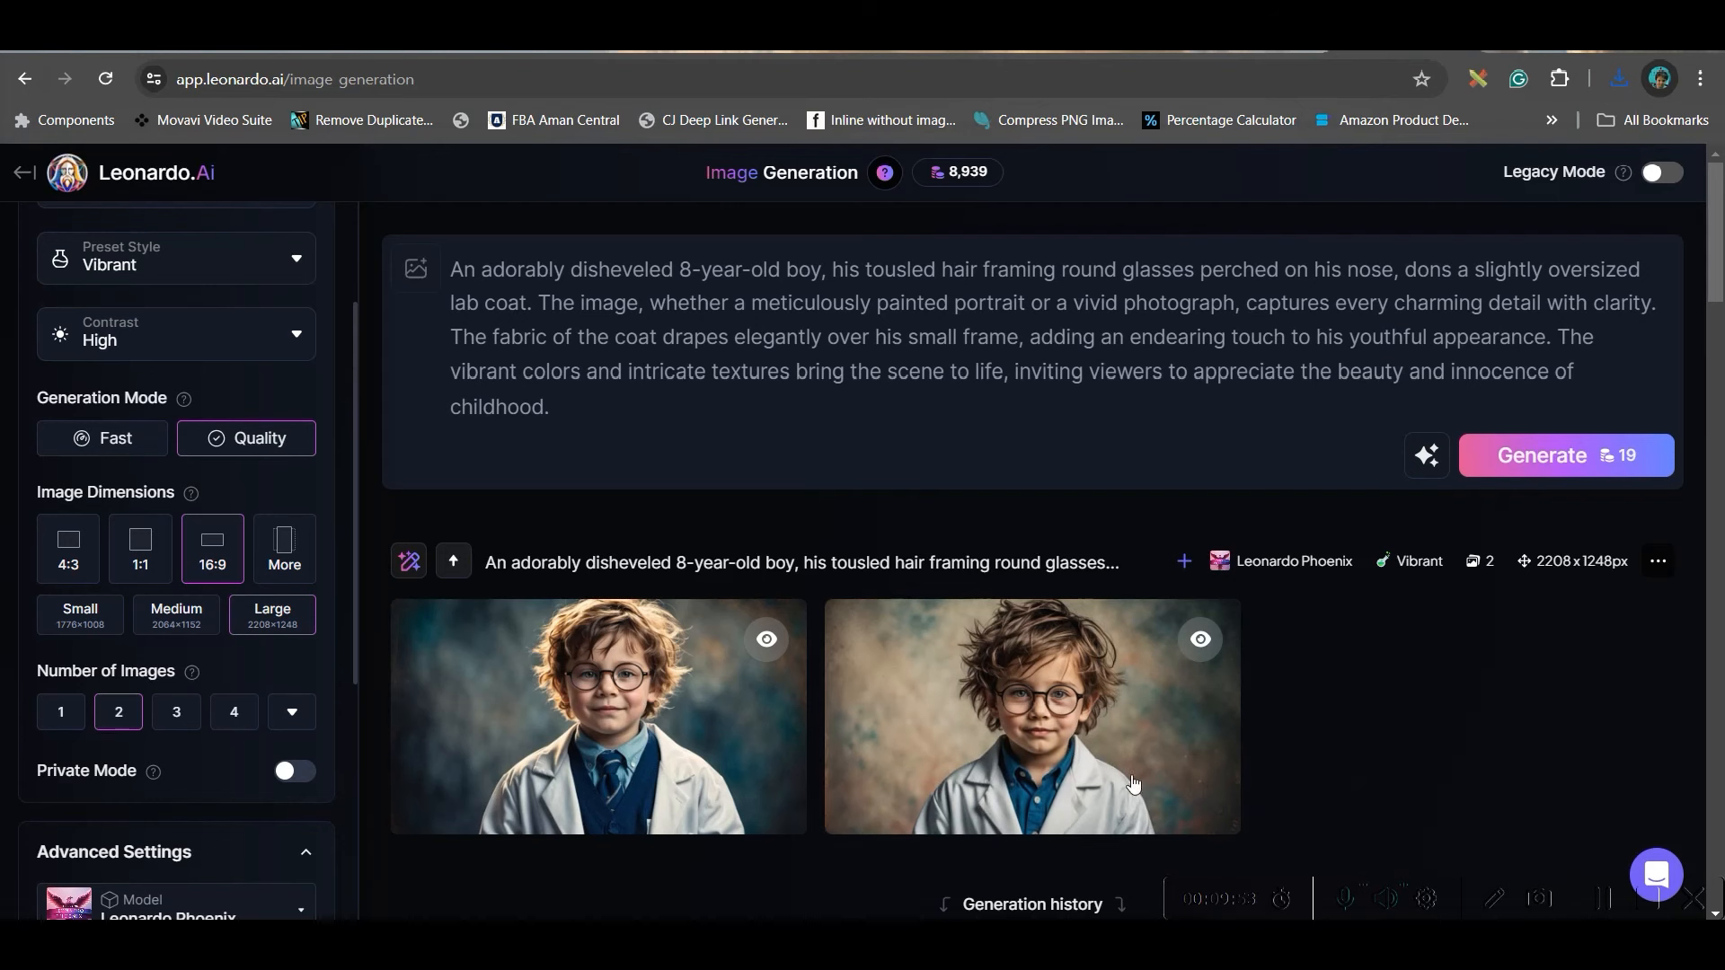
Extend the end of the prompt with ", Pixar 3D Disney Style, UHD."
left_click(598, 407)
key("BackSpace")
type(", Pixar 3D Disney Style, UHD, C")
key("BackSpace")
key("BackSpace")
key("BackSpace")
Switch the preset to Lifelike Vision and use the 3D Render preset style
scroll(142, 289, "up", 2)
left_click(153, 279)
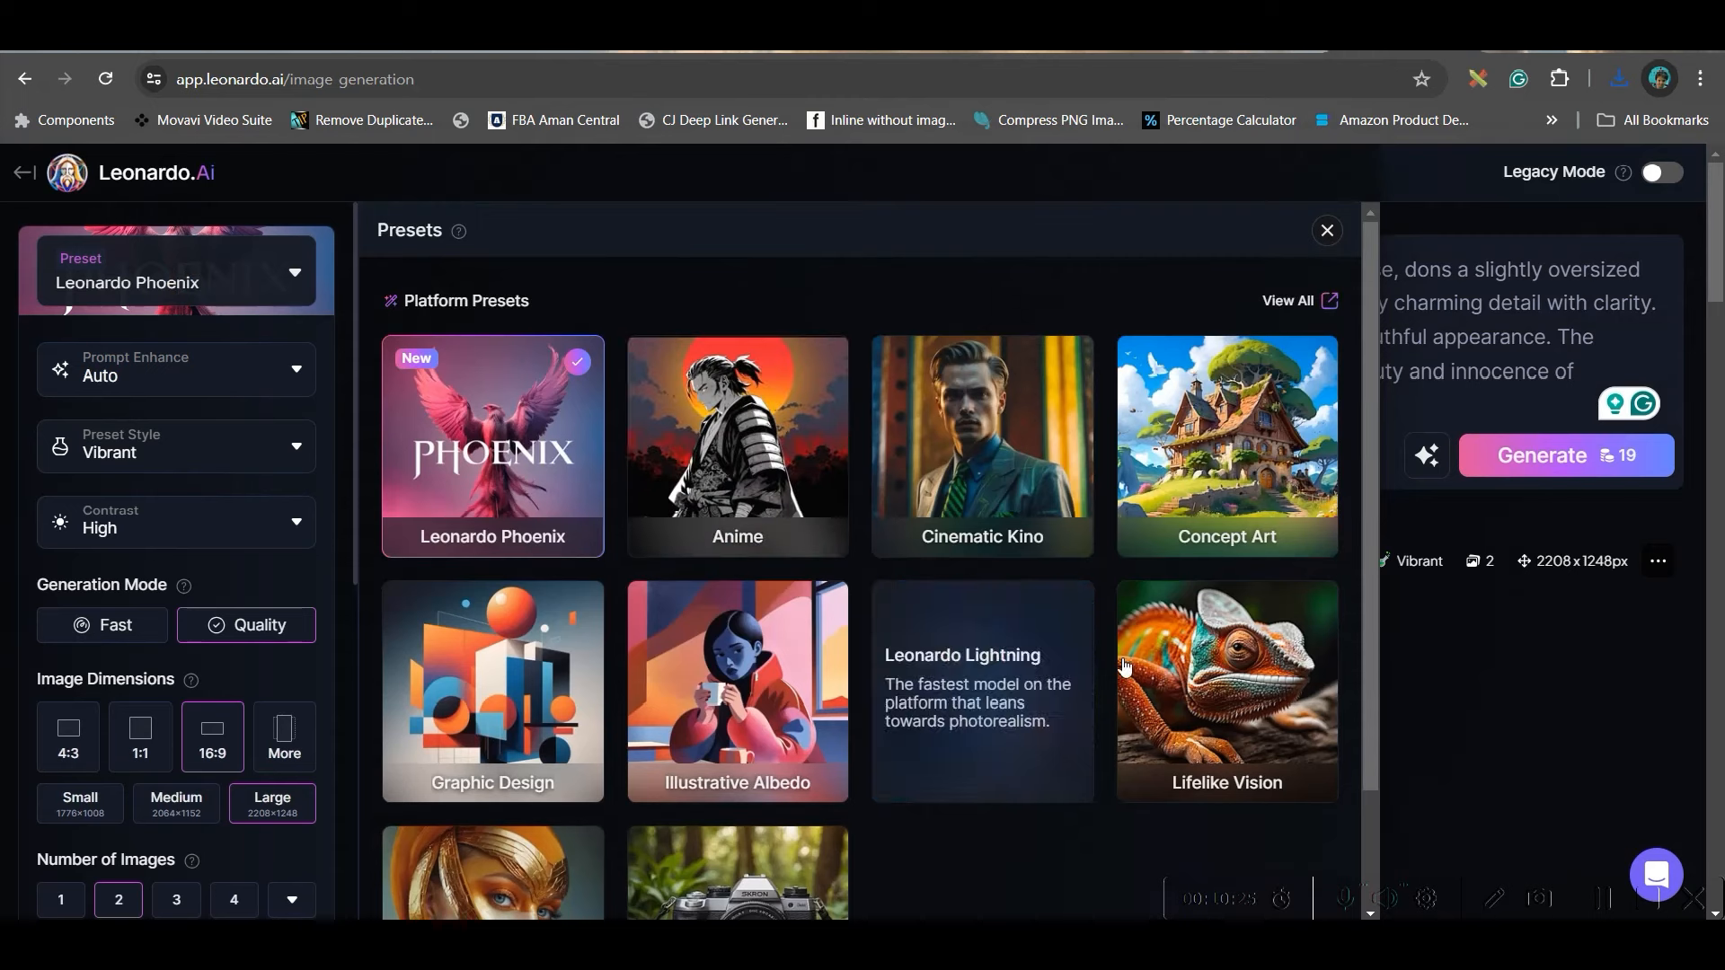
left_click(1073, 669)
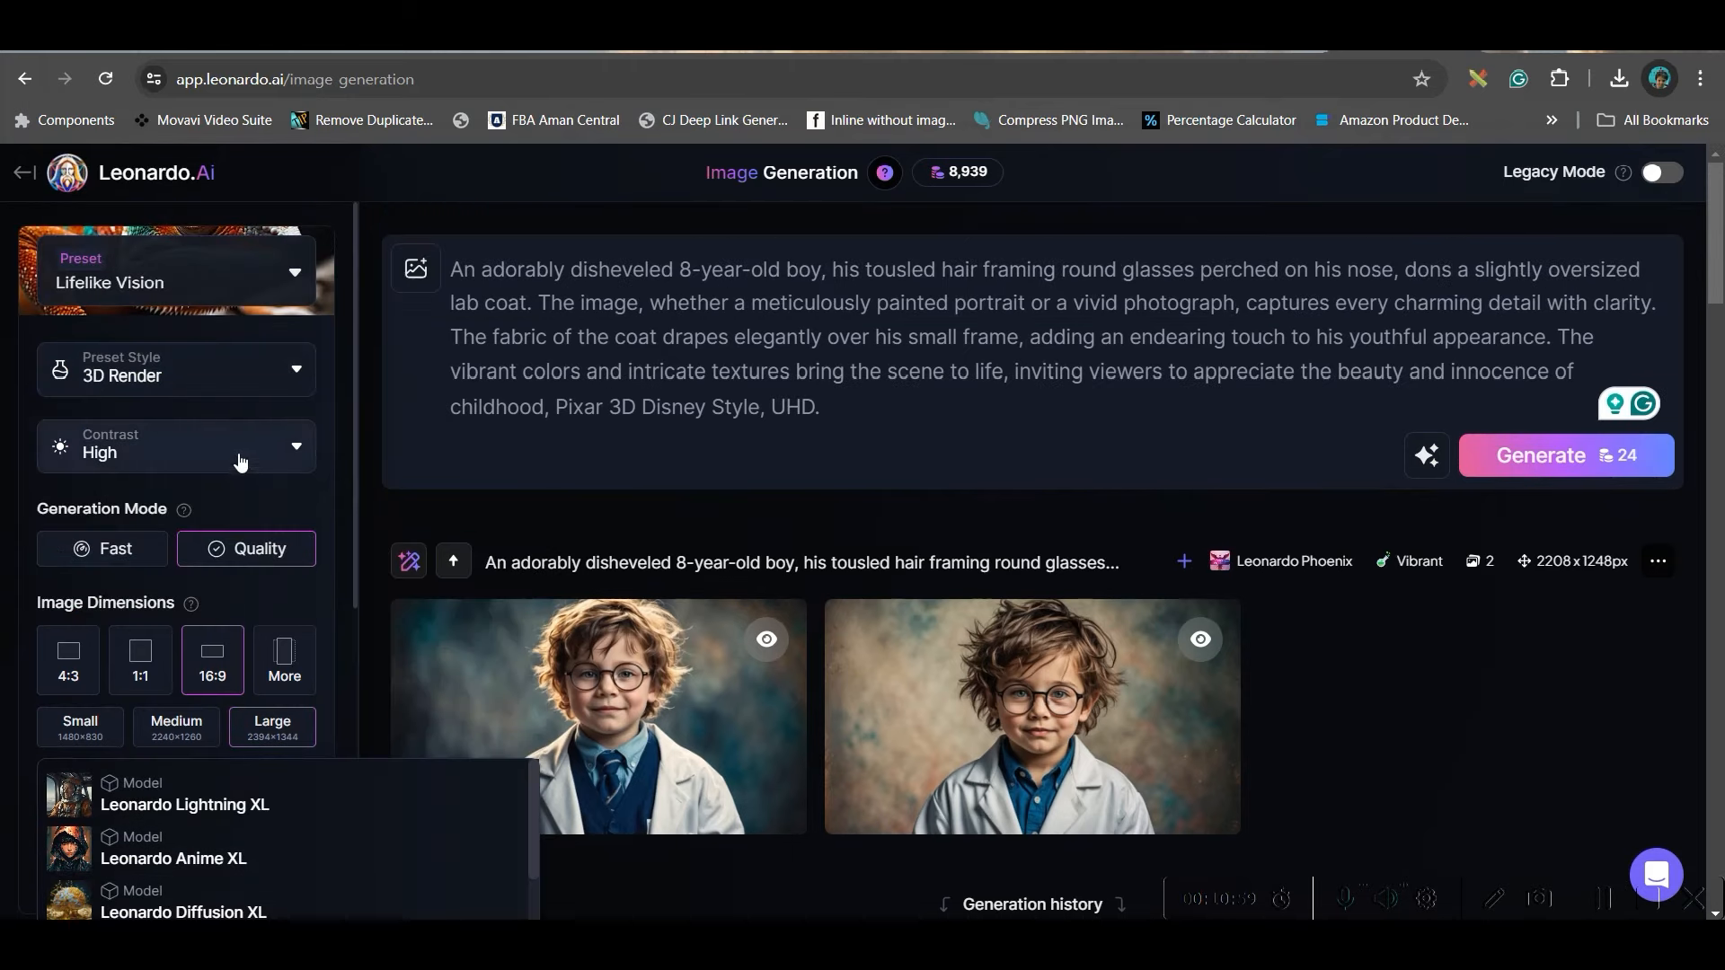
Choose the Leonardo Kino XL model in the advanced settings and turn on PhotoReal
scroll(180, 539, "down", 5)
scroll(180, 755, "down", 5)
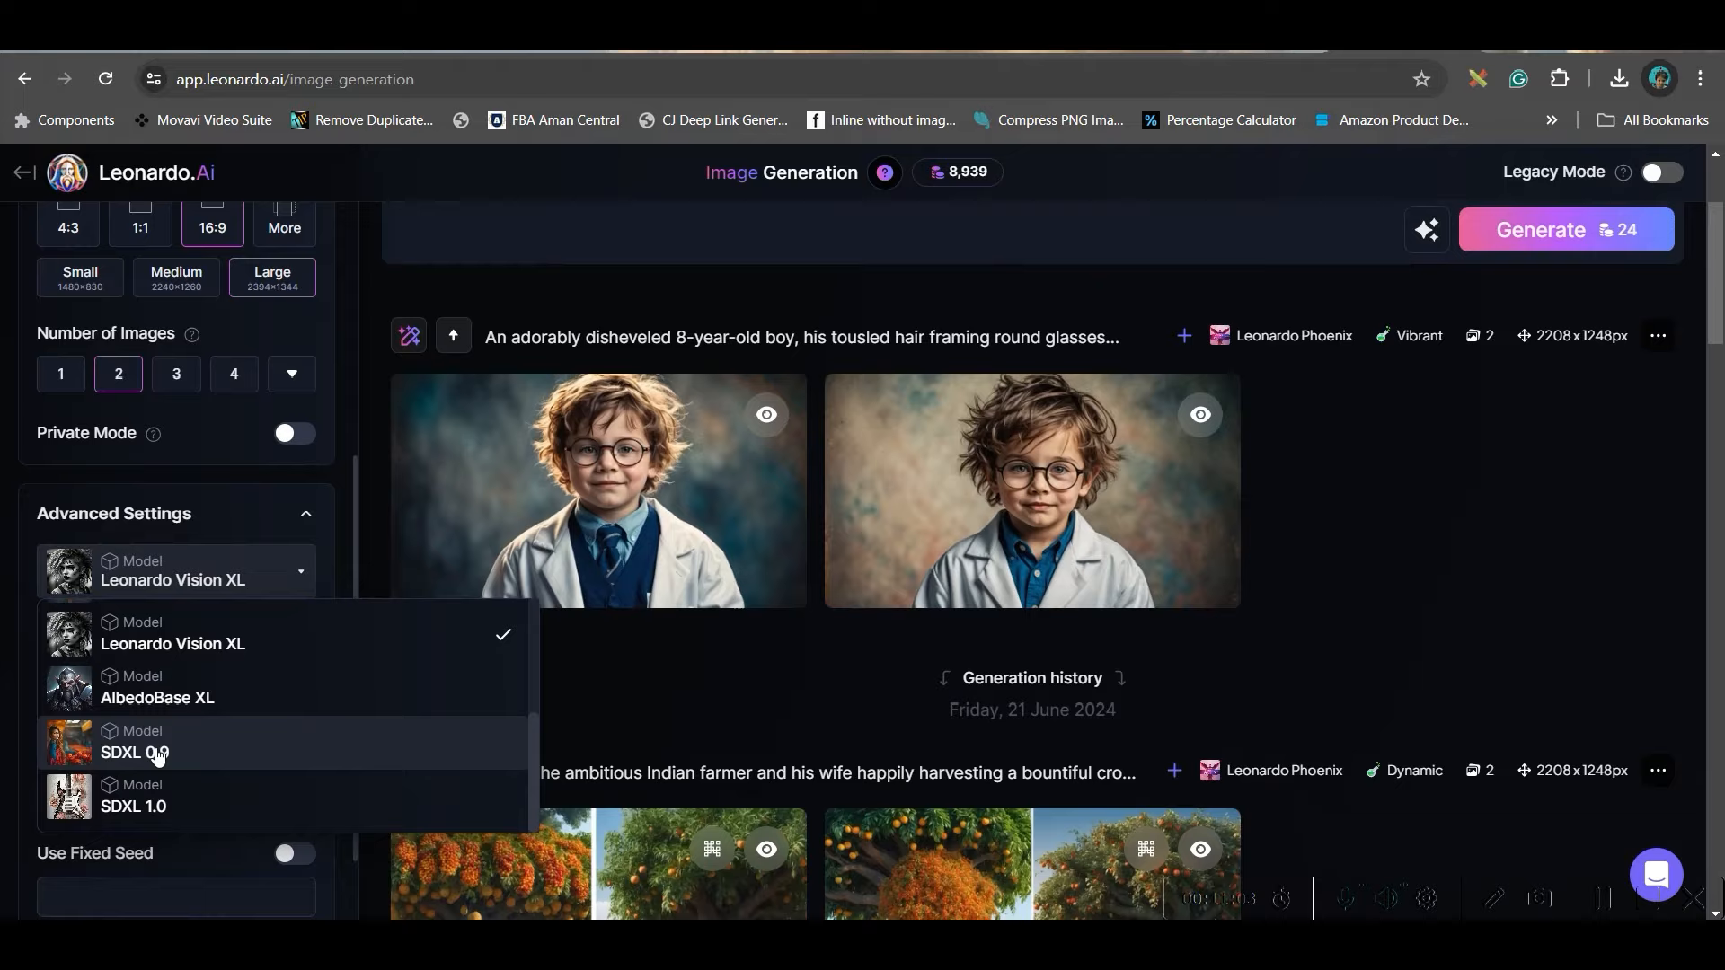
scroll(157, 754, "down", 3)
scroll(269, 701, "up", 5)
left_click(167, 759)
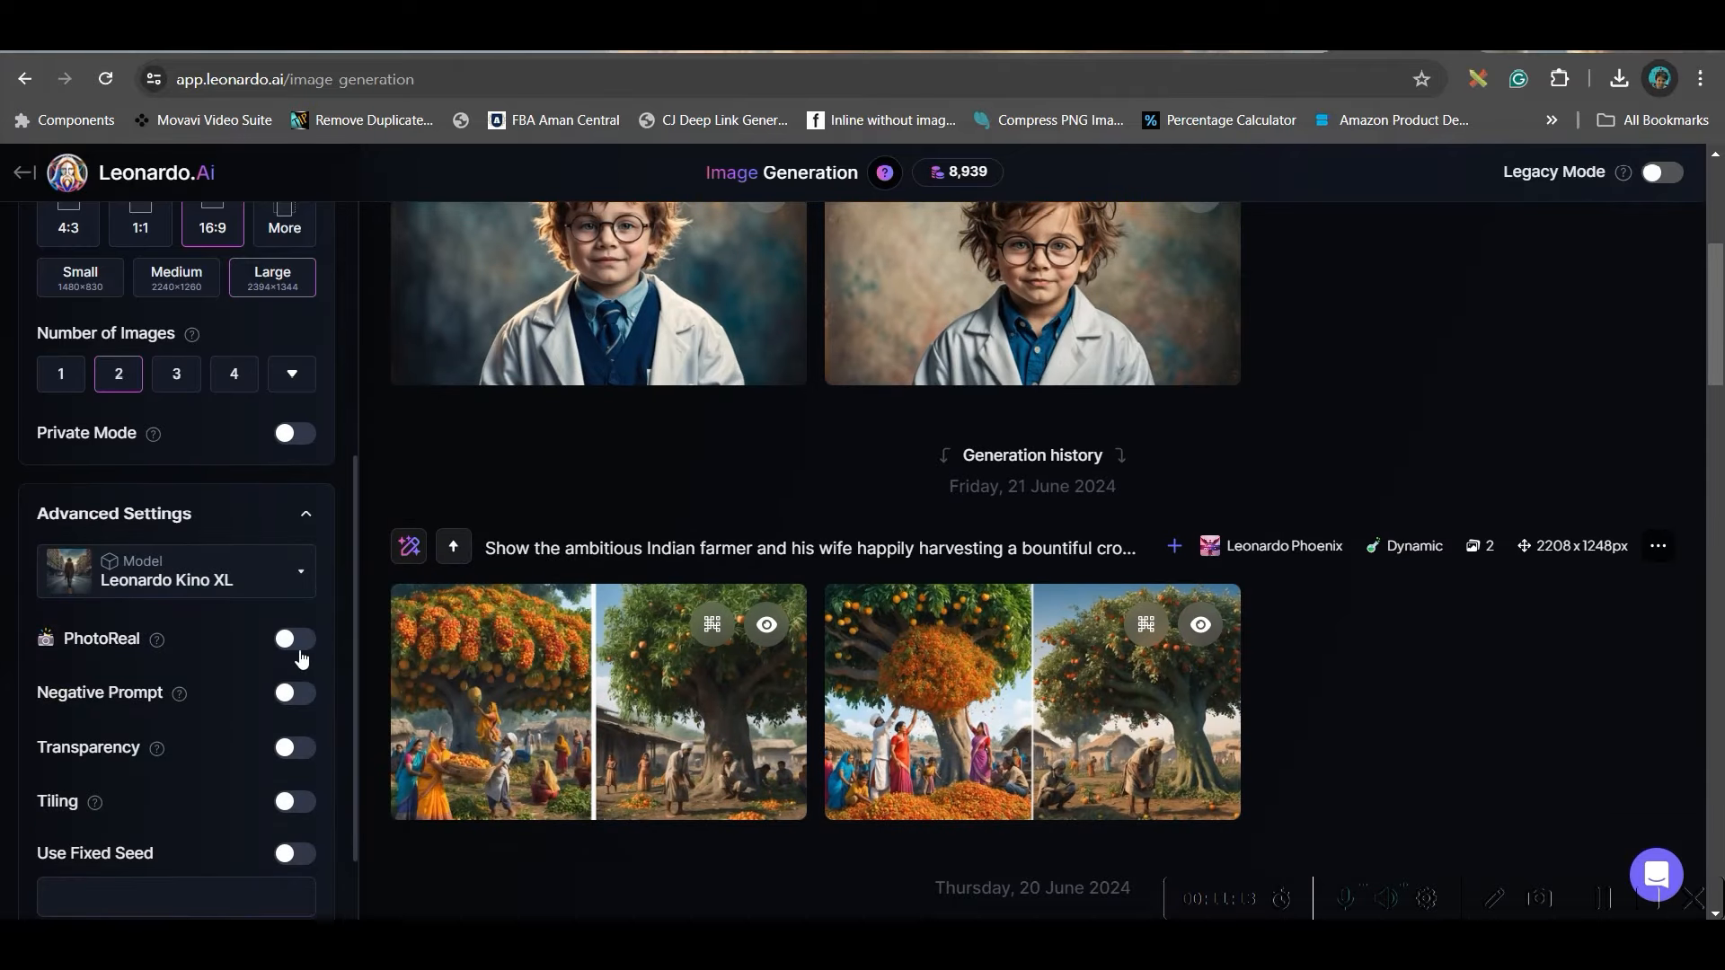
left_click(289, 647)
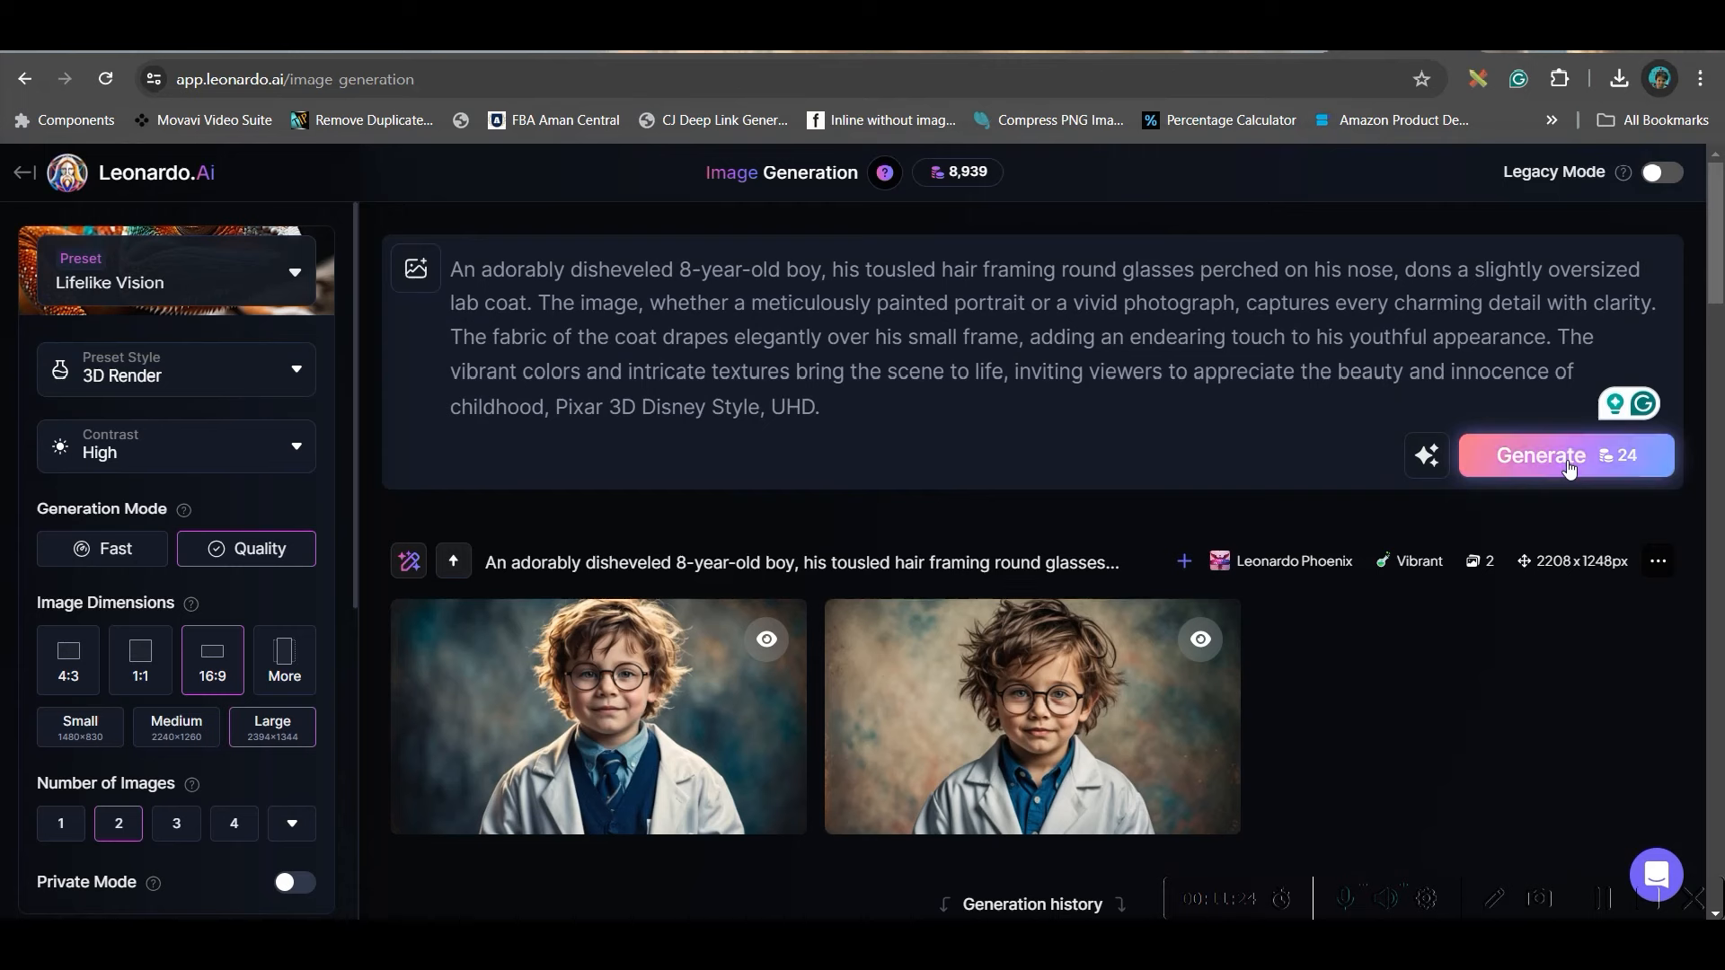
Generate two images with the new settings and enlarge the one of the boy sitting at the desk by the window
left_click(1568, 468)
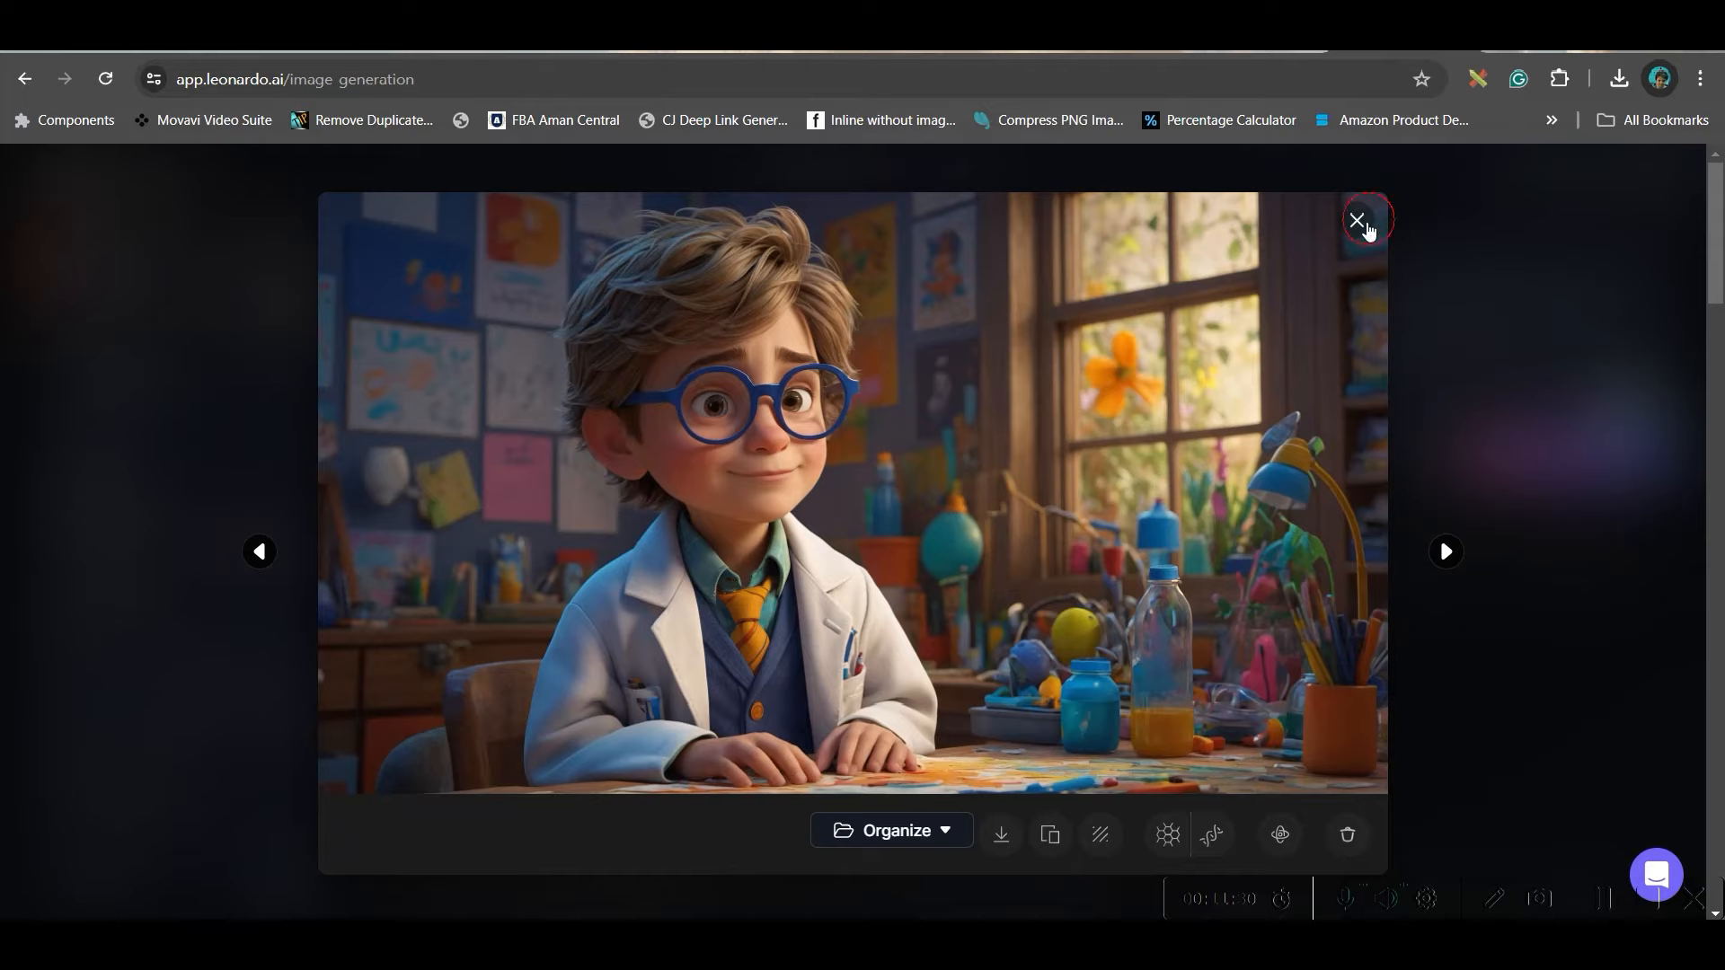
left_click(1356, 220)
scroll(659, 493, "down", 3)
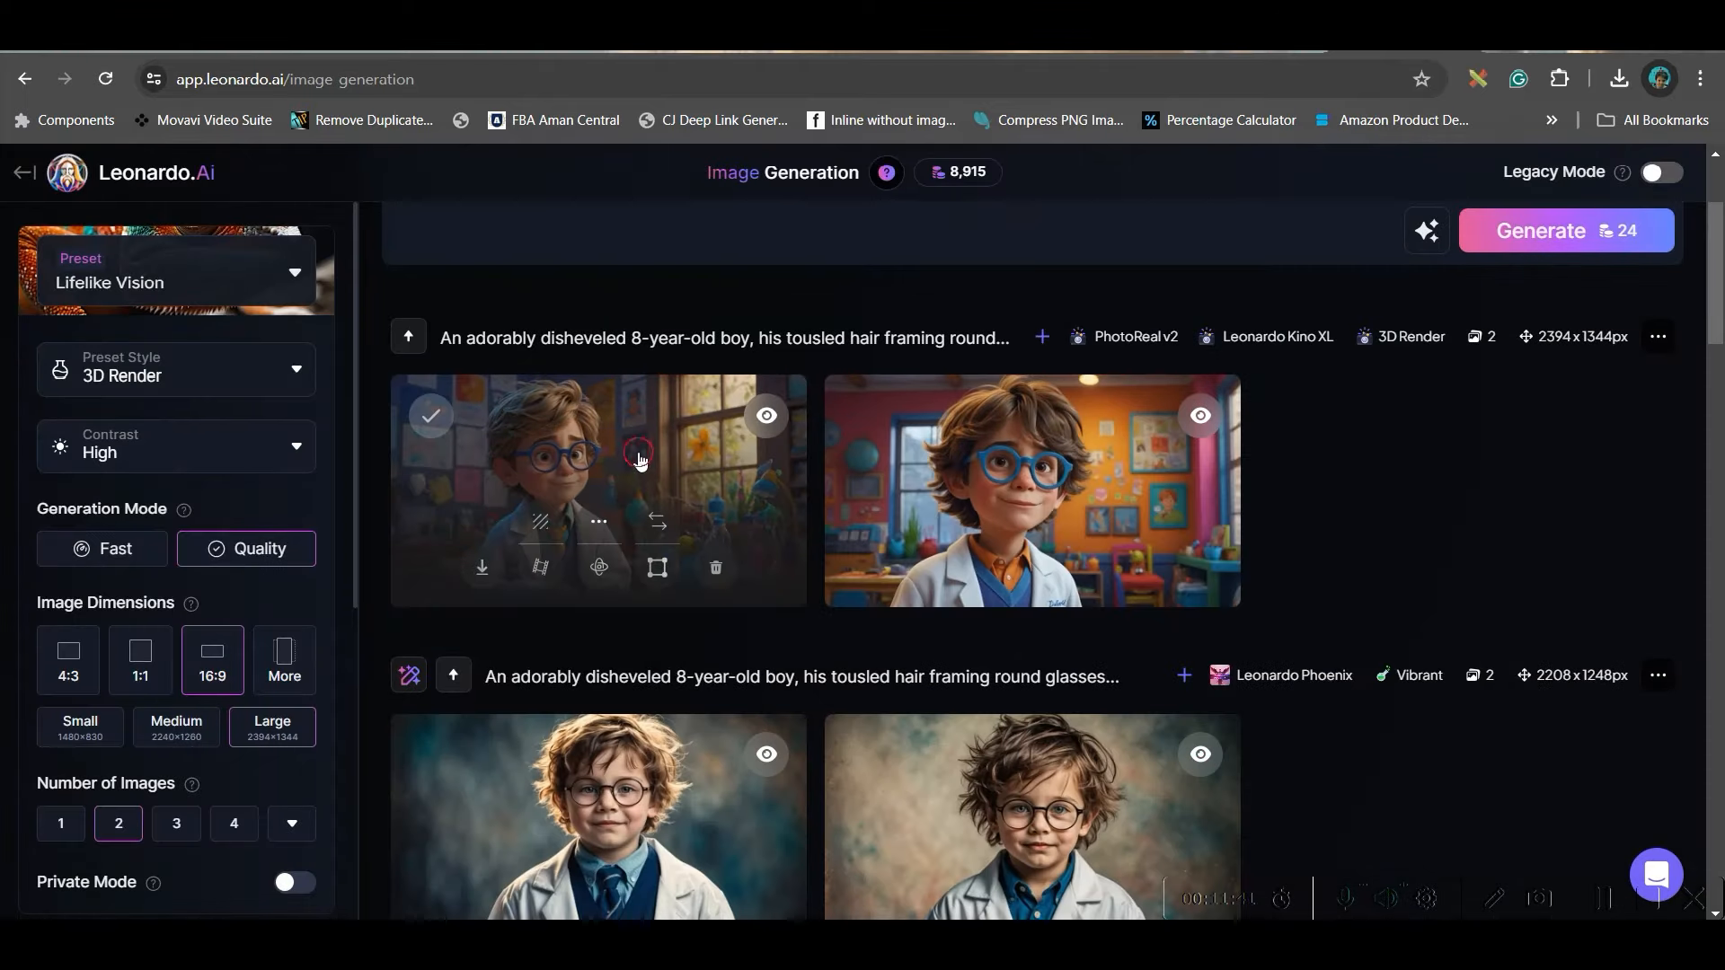
left_click(658, 493)
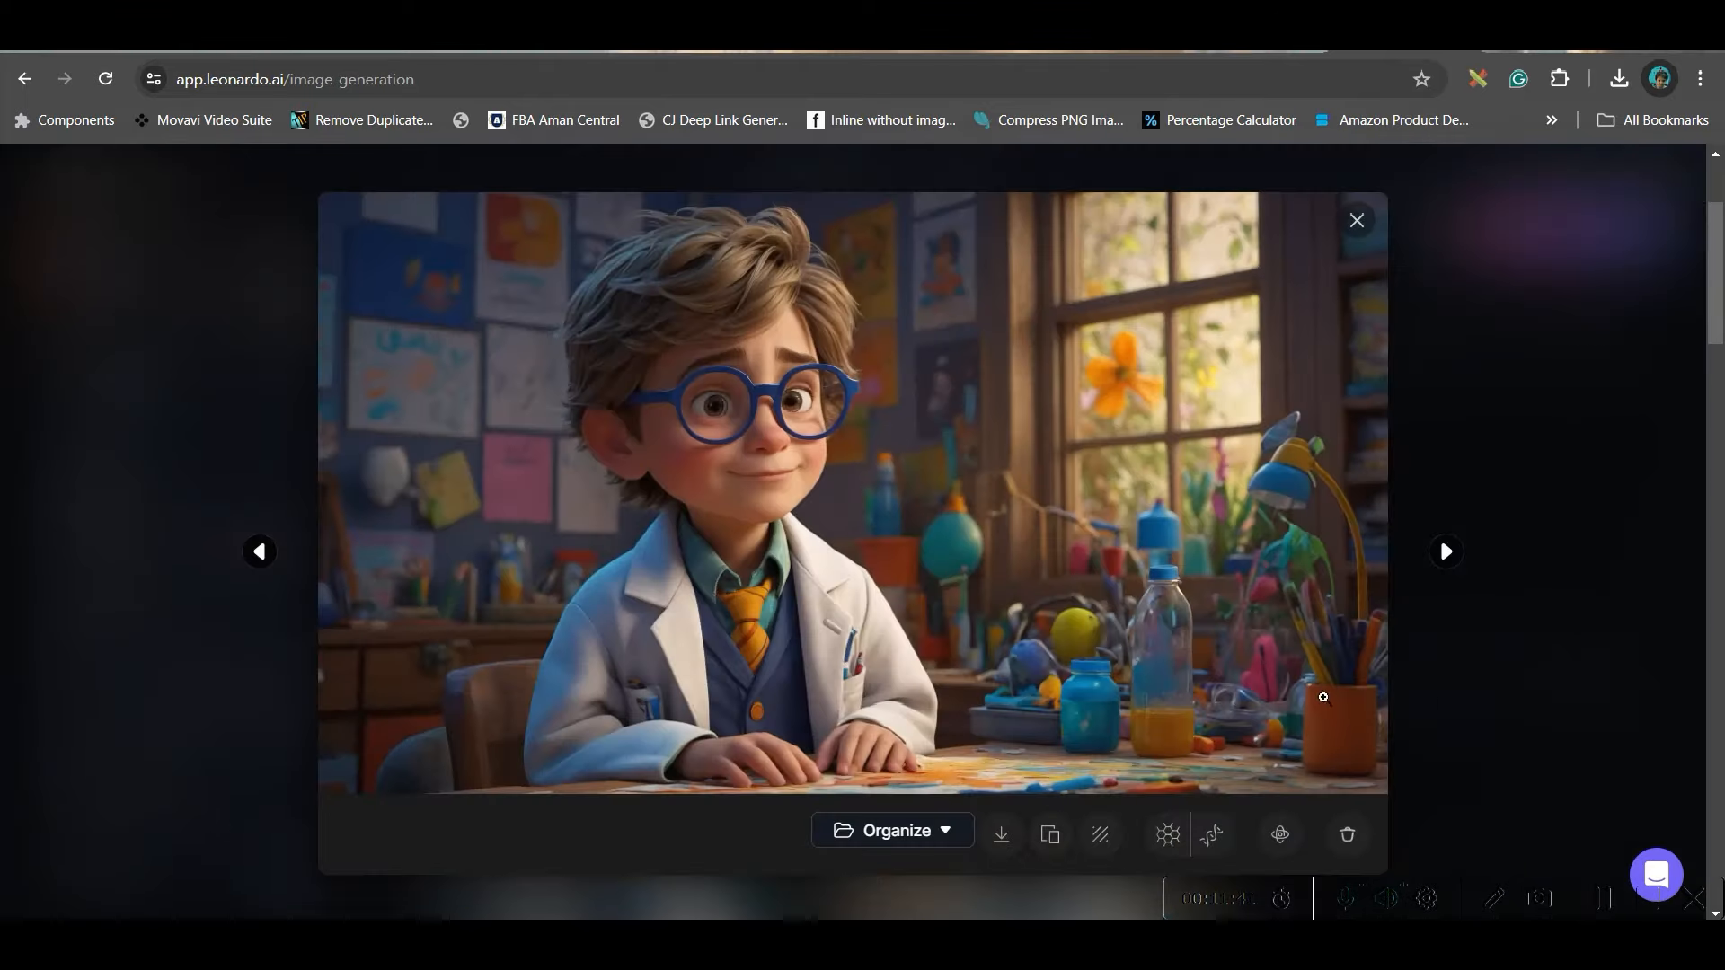
left_click(1169, 833)
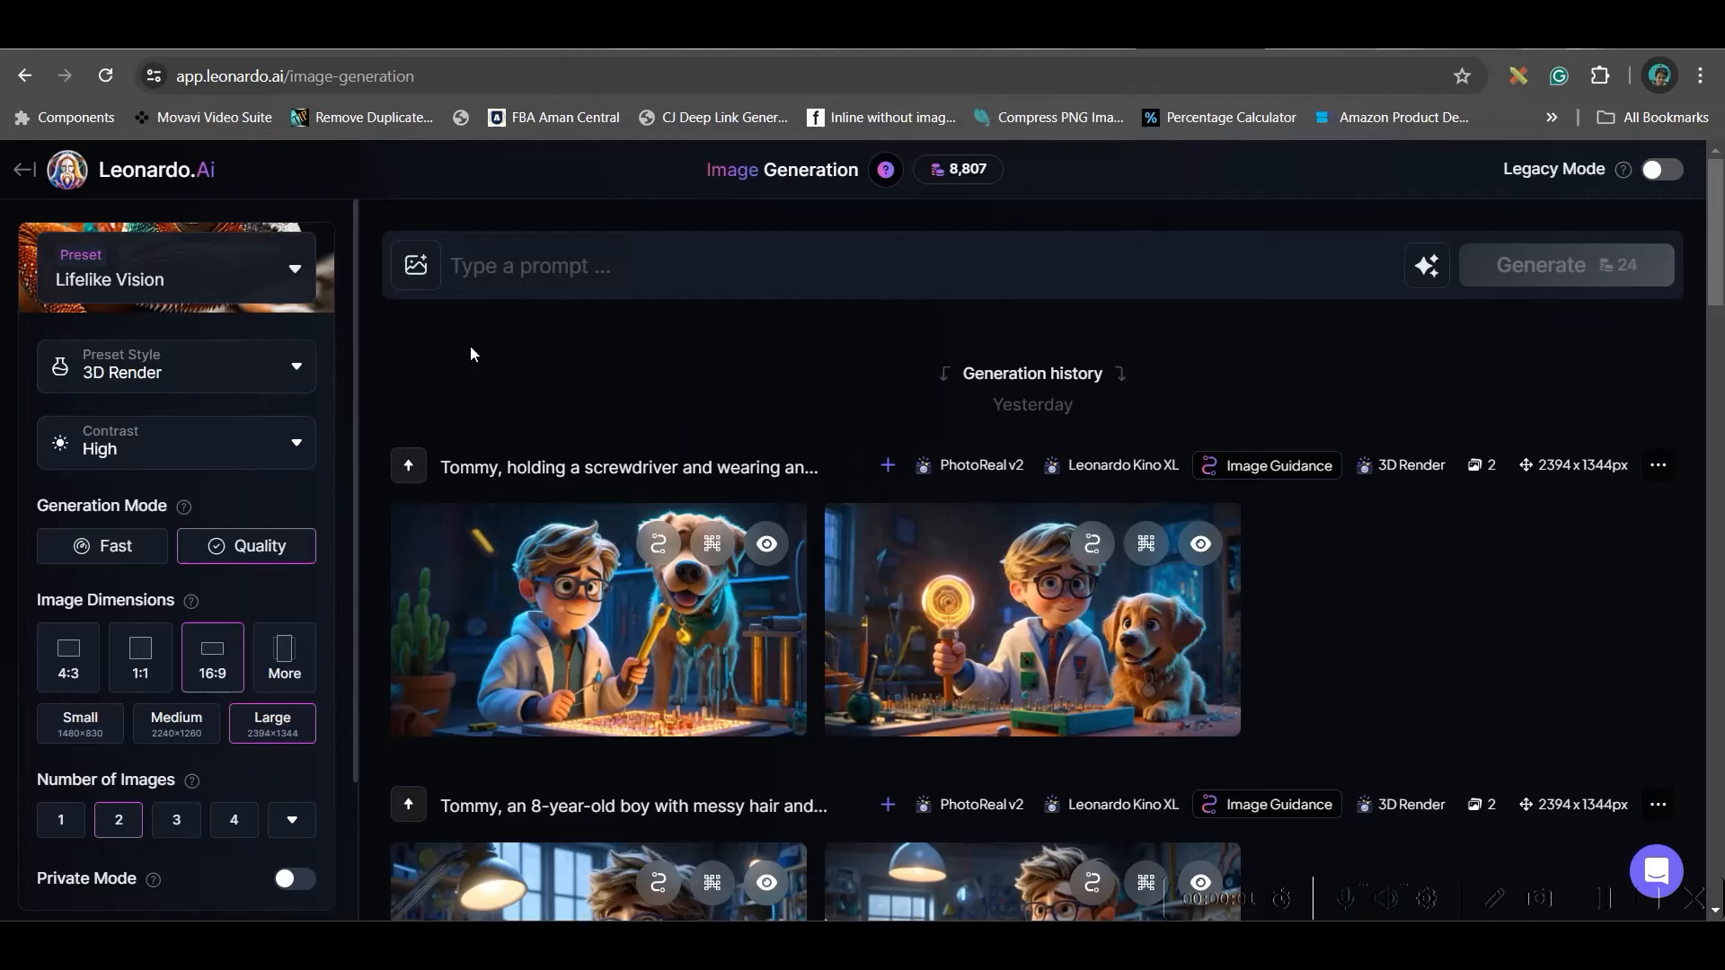
Add a Character Reference as image guidance for a new image prompt
mouse_move(1137, 578)
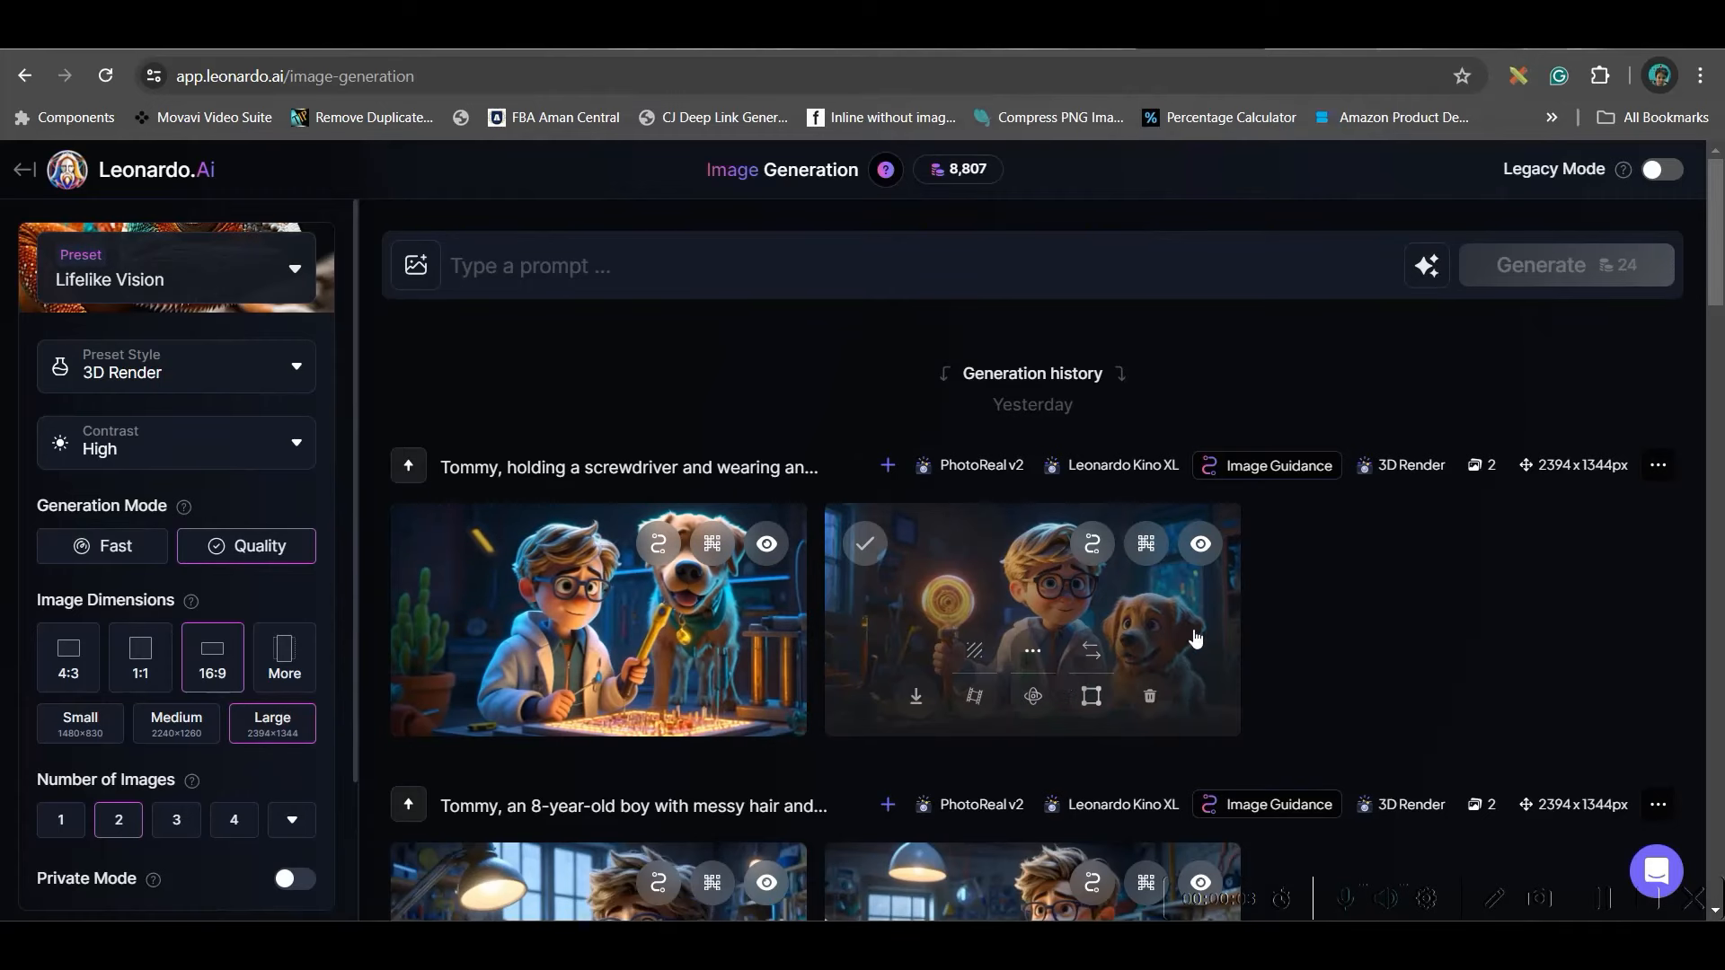
left_click(418, 276)
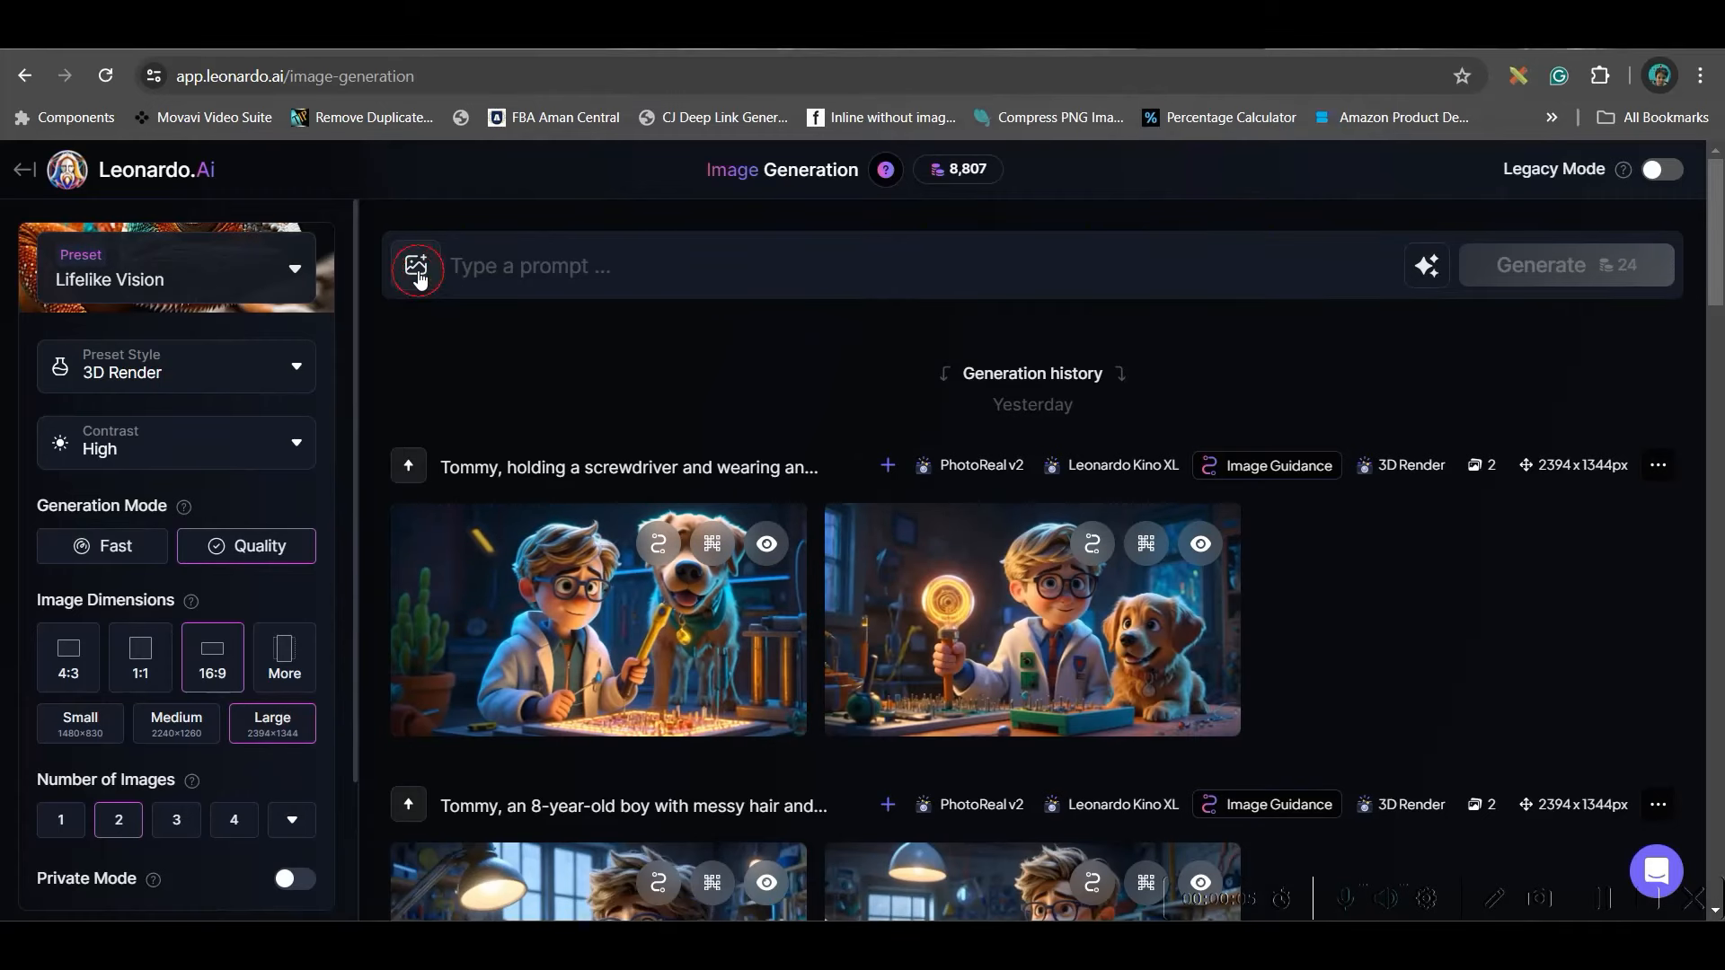
left_click(1373, 450)
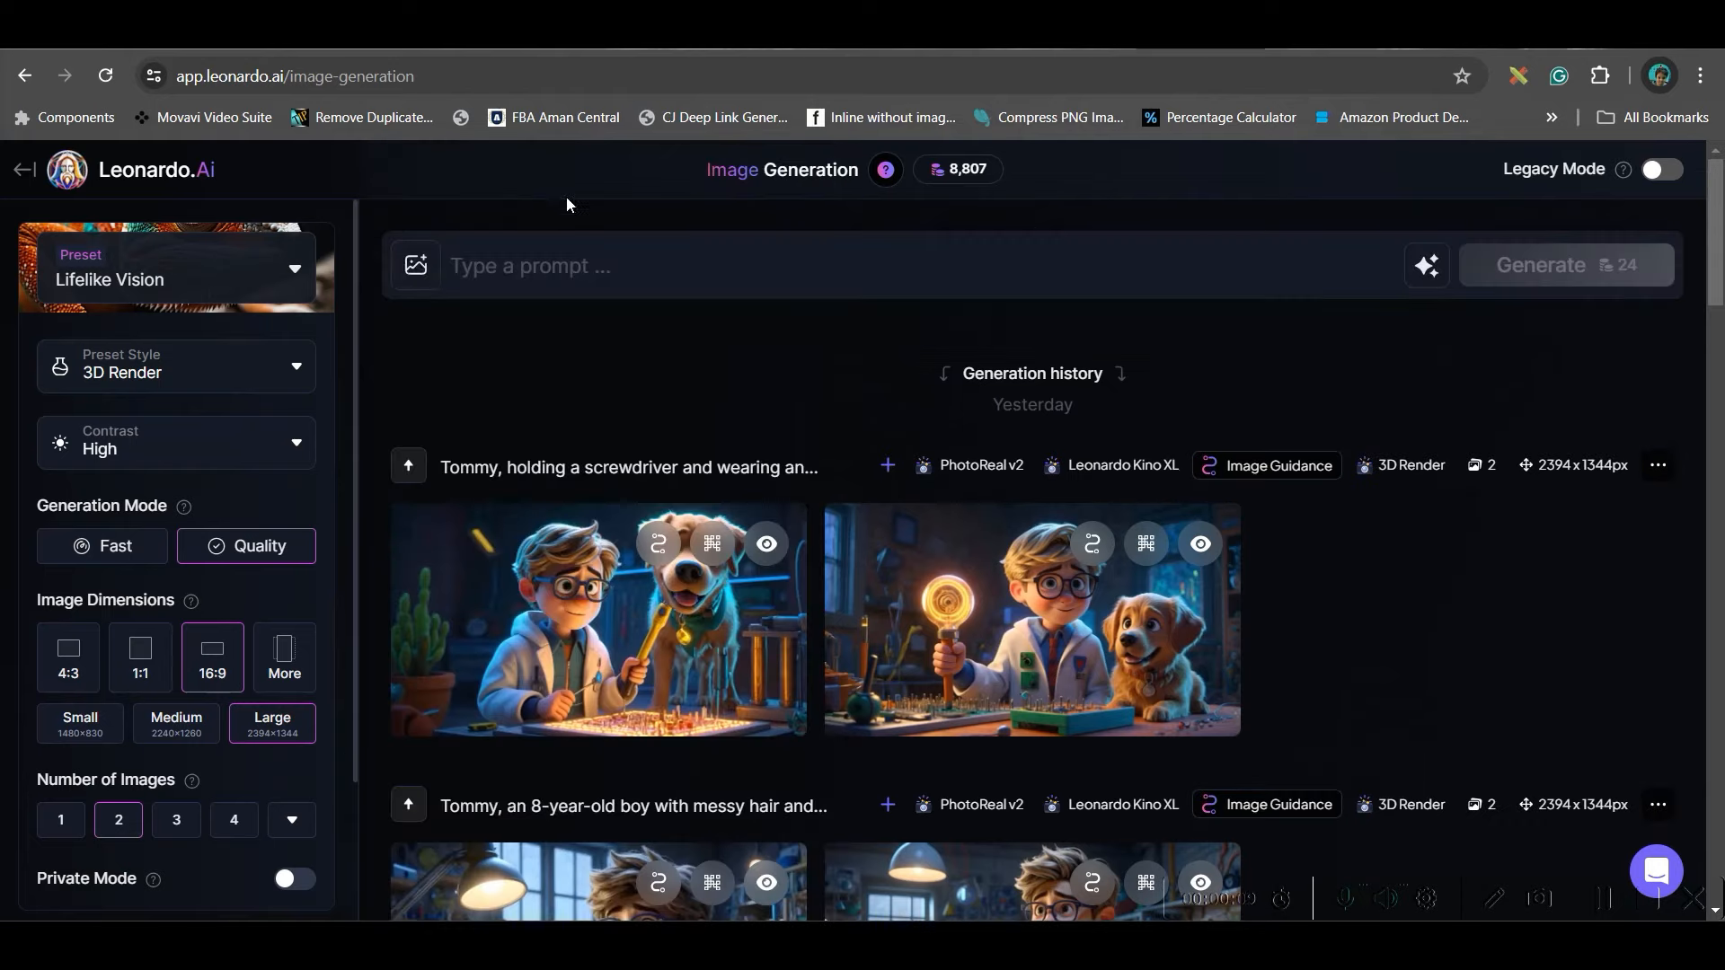
left_click(415, 266)
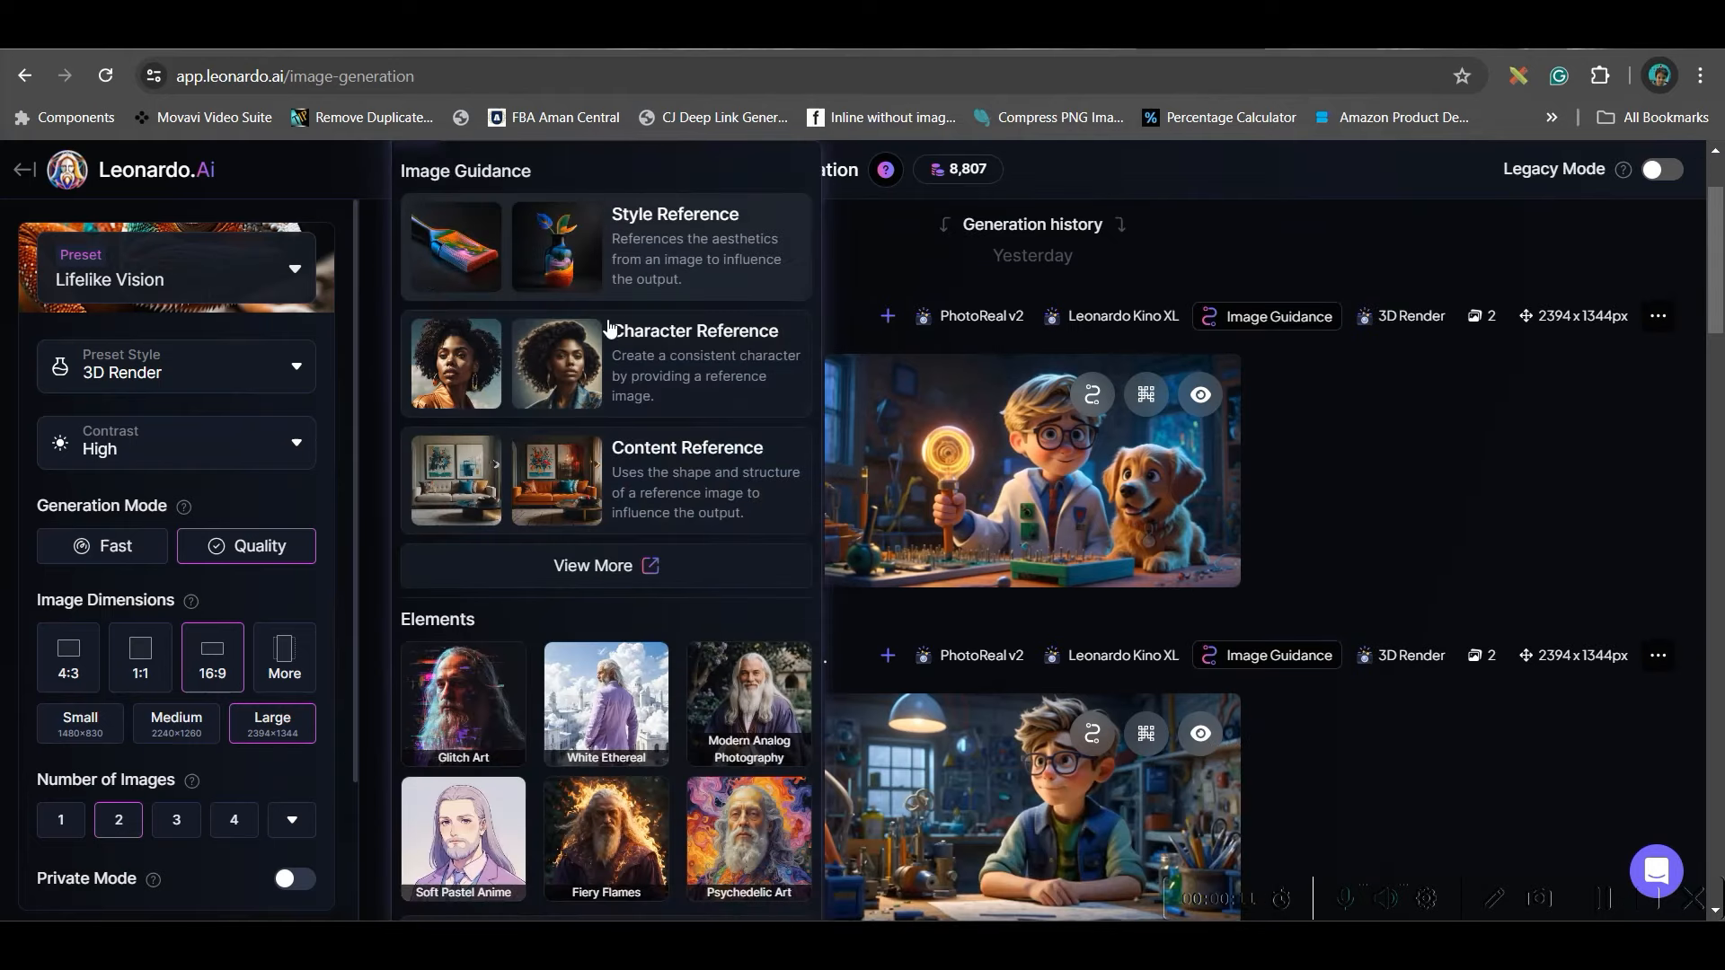
left_click(662, 342)
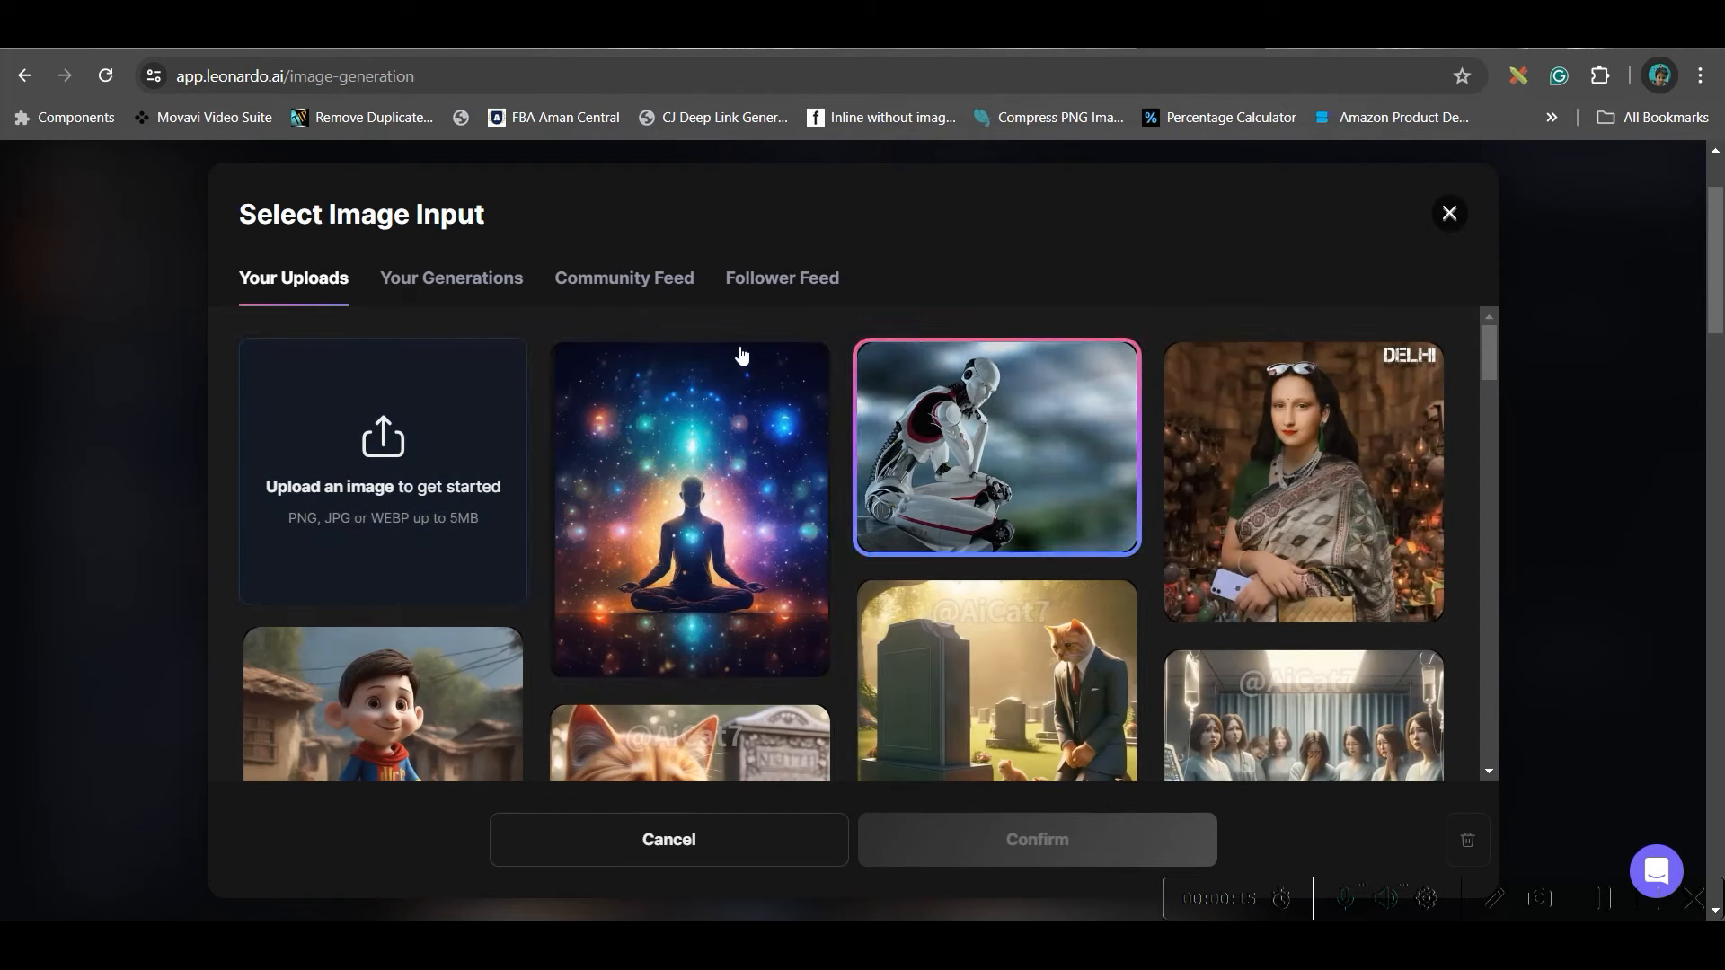
Use the earlier generation of the boy in a white lab coat beside the window as the character reference image
left_click(471, 279)
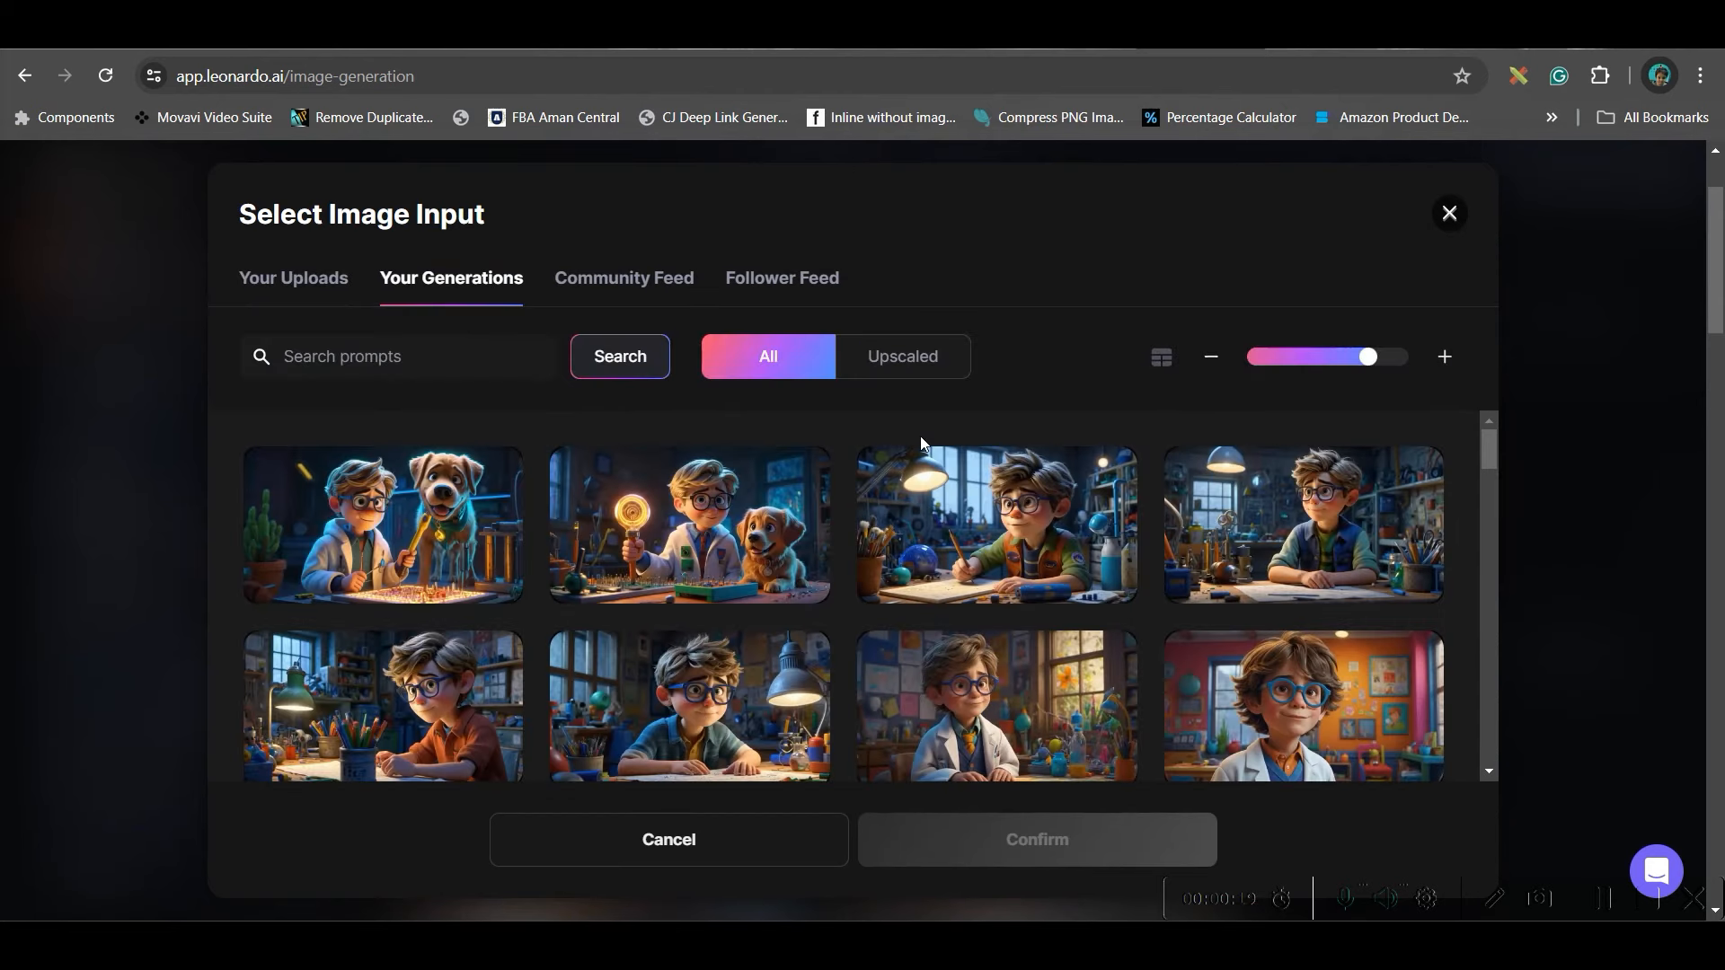
scroll(938, 629, "down", 1)
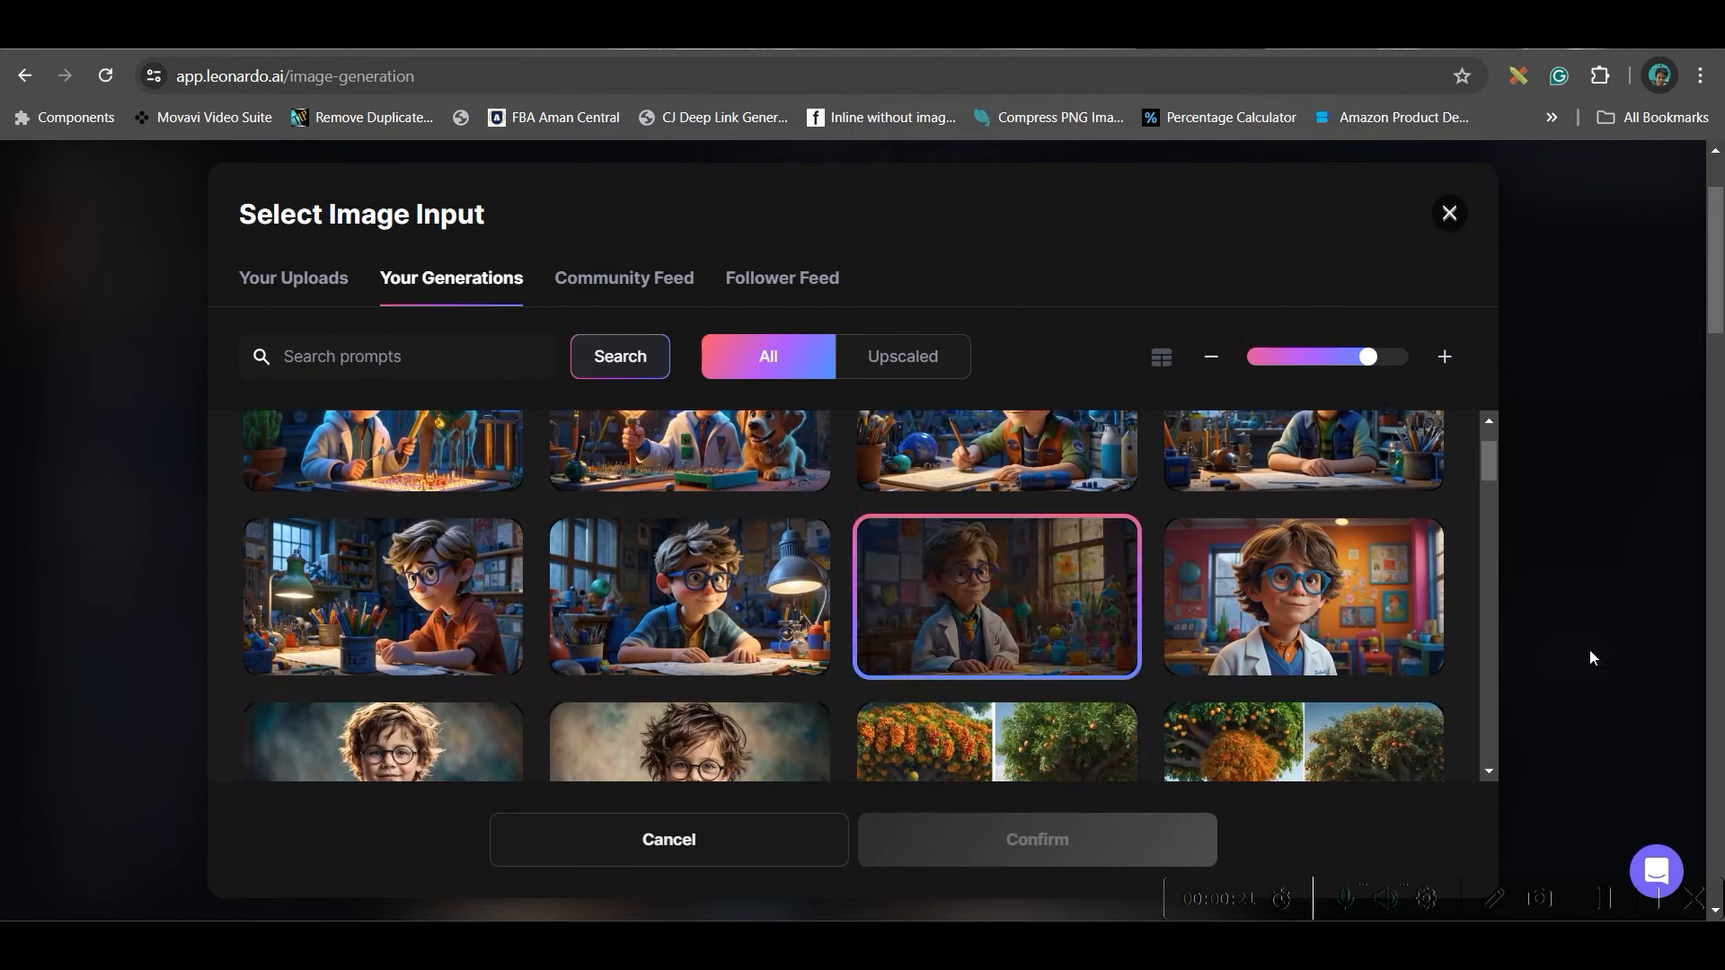
left_click(1015, 620)
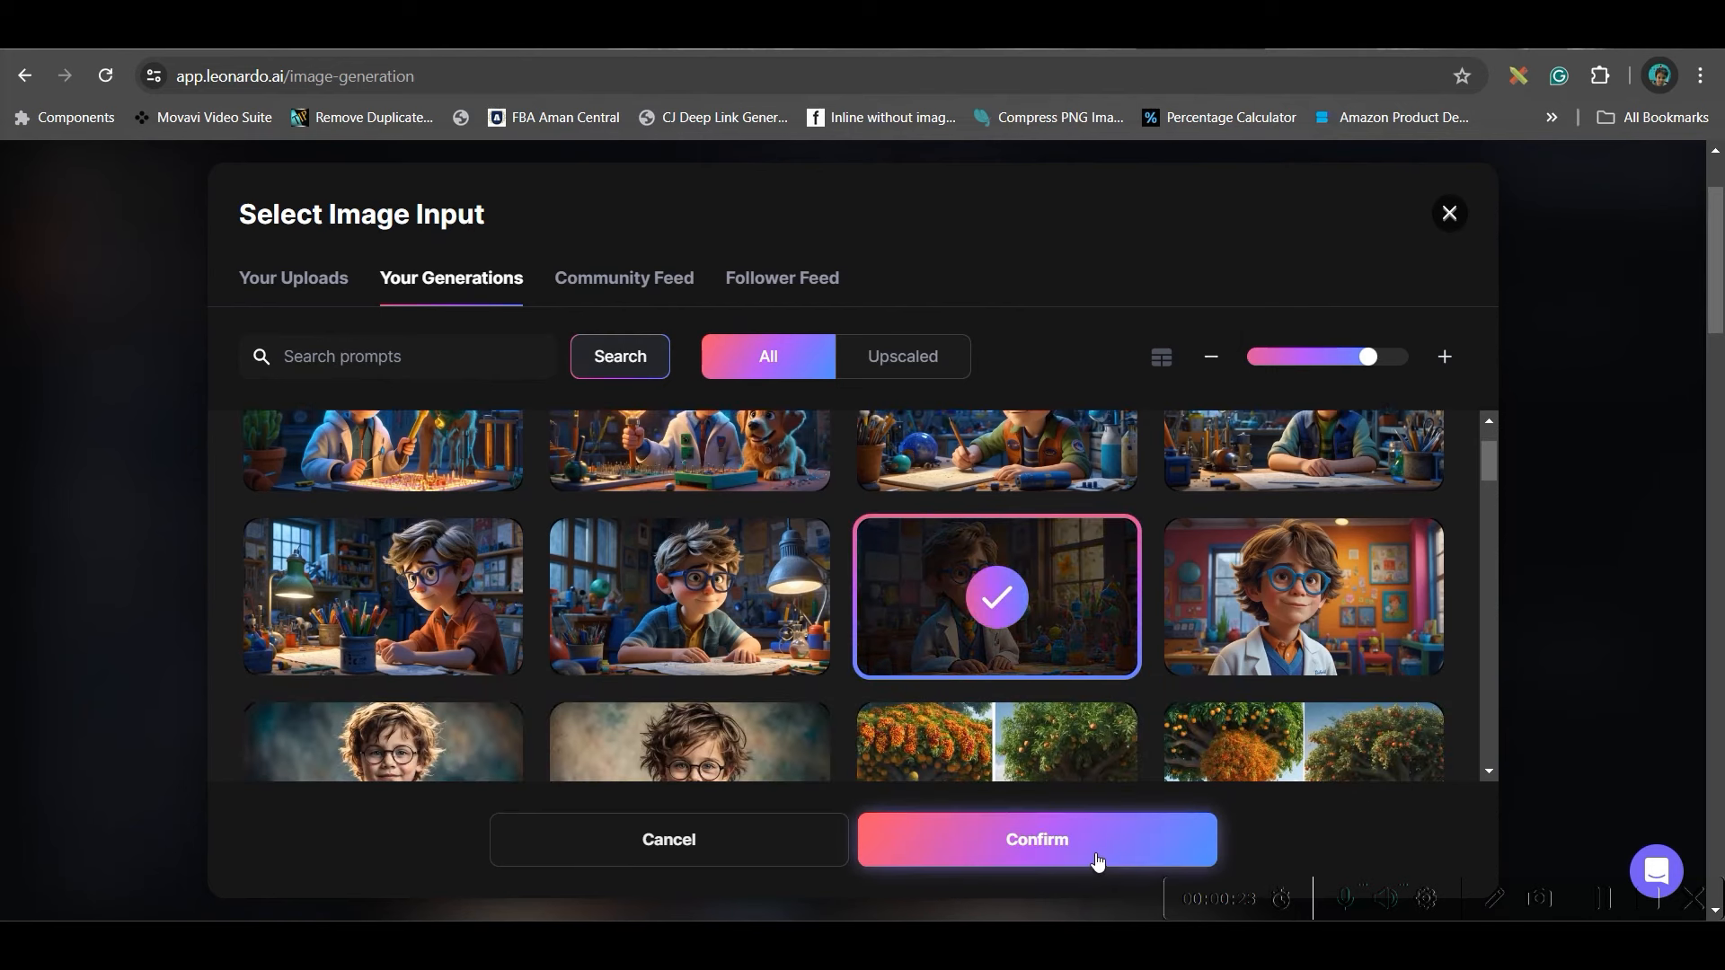
left_click(1094, 854)
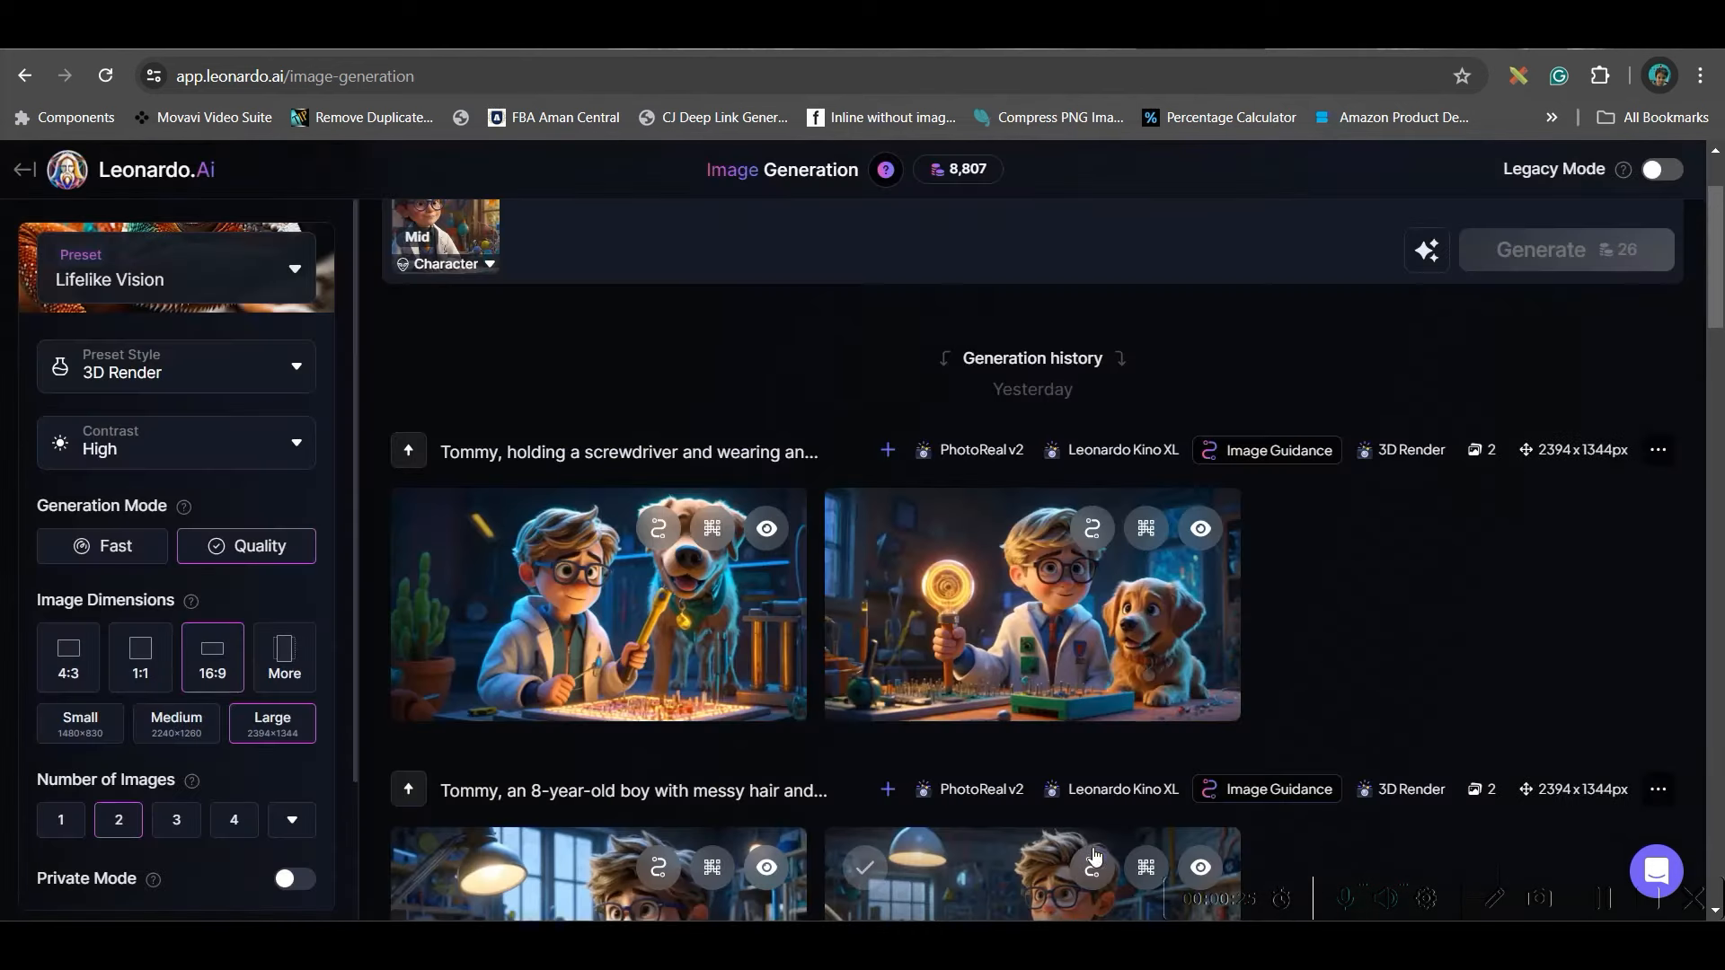
Copy the description of "Scene 3: Activation" from the ChatGPT story and paste it into the Leonardo.Ai prompt
scroll(628, 287, "up", 2)
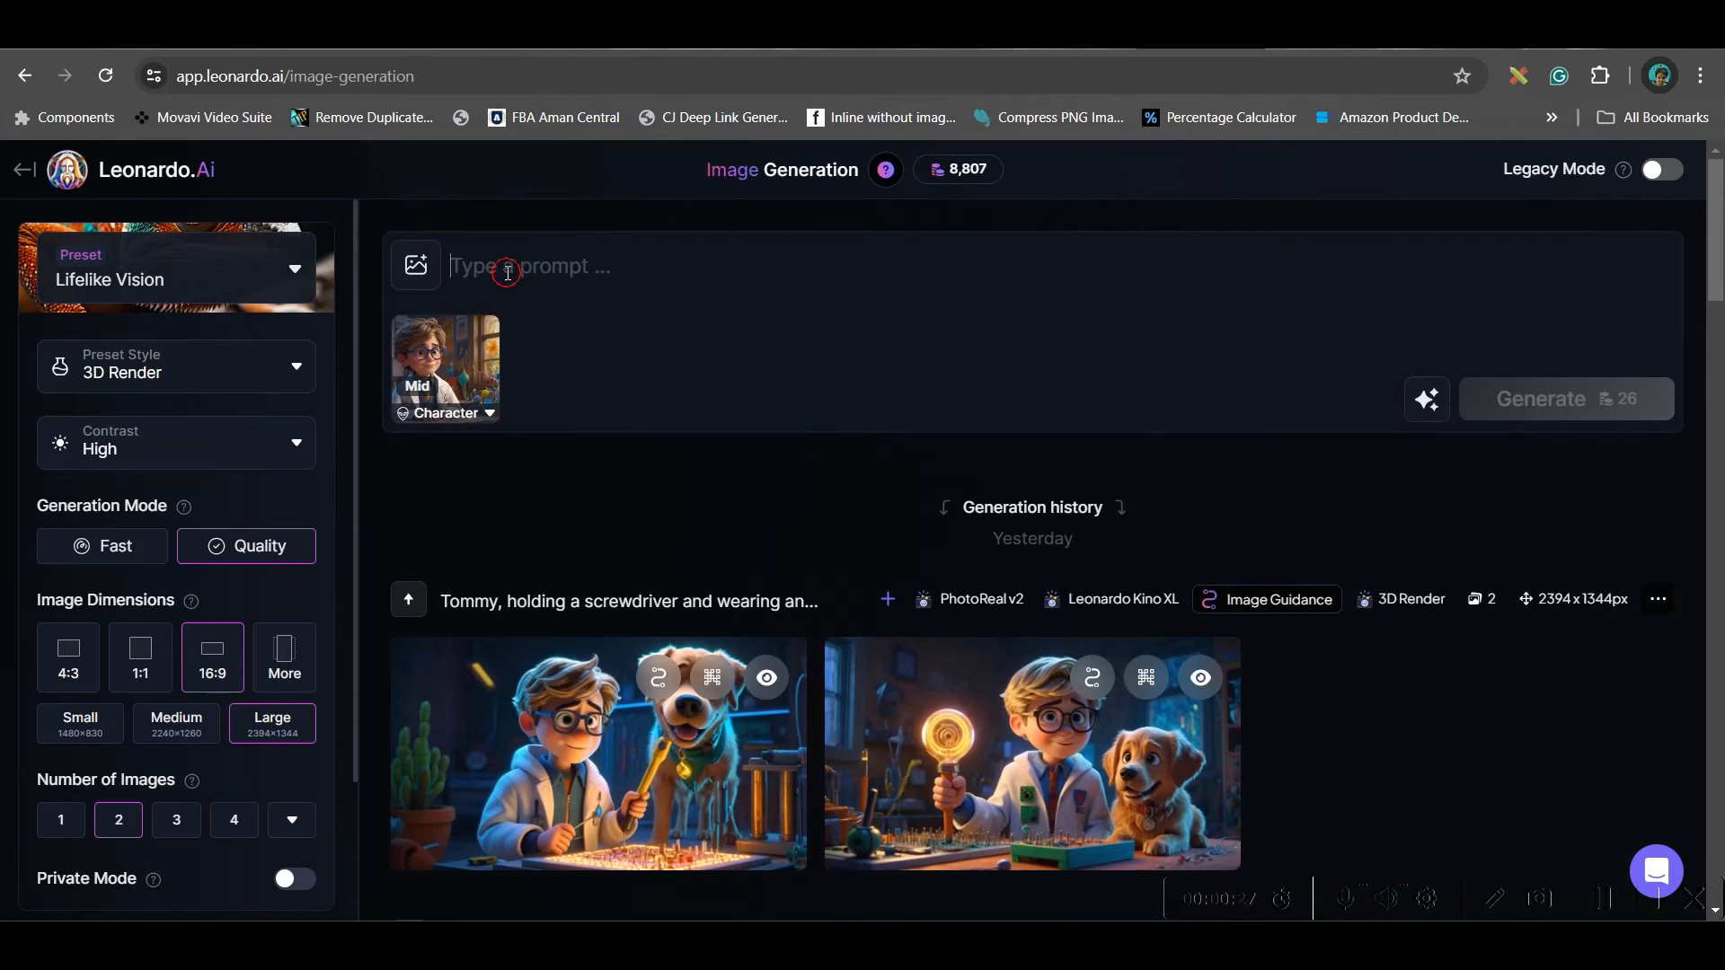
left_click(1108, 49)
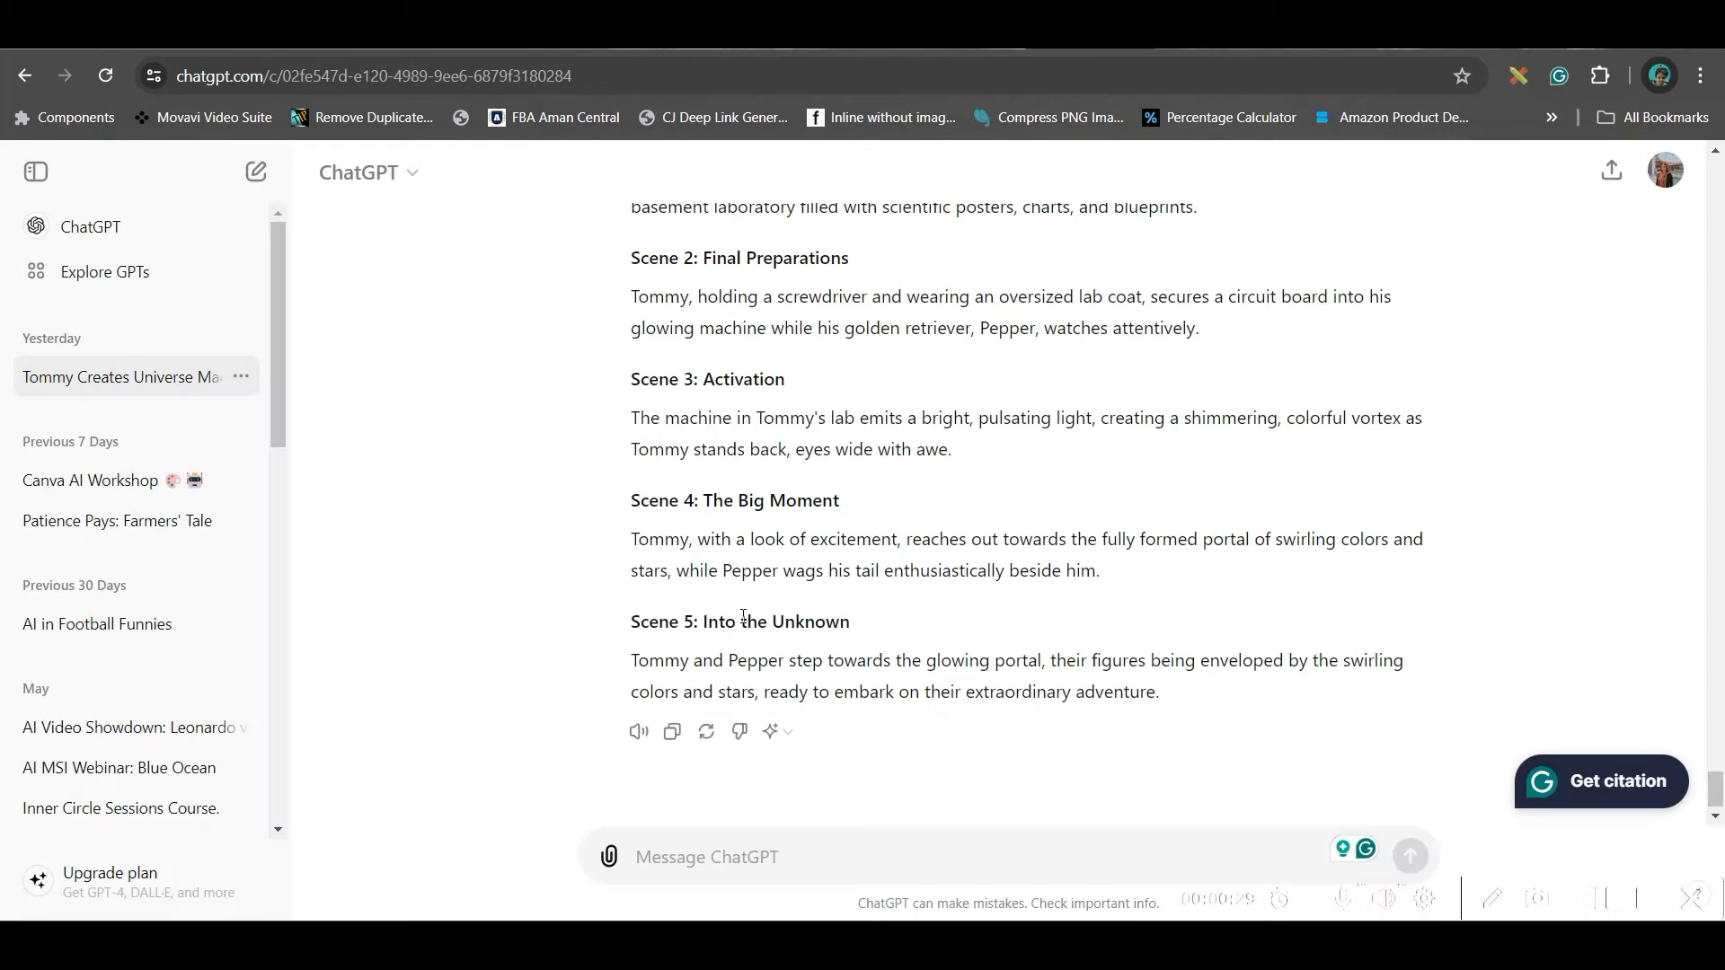
left_click_drag(630, 417, 951, 449)
key("ctrl+c")
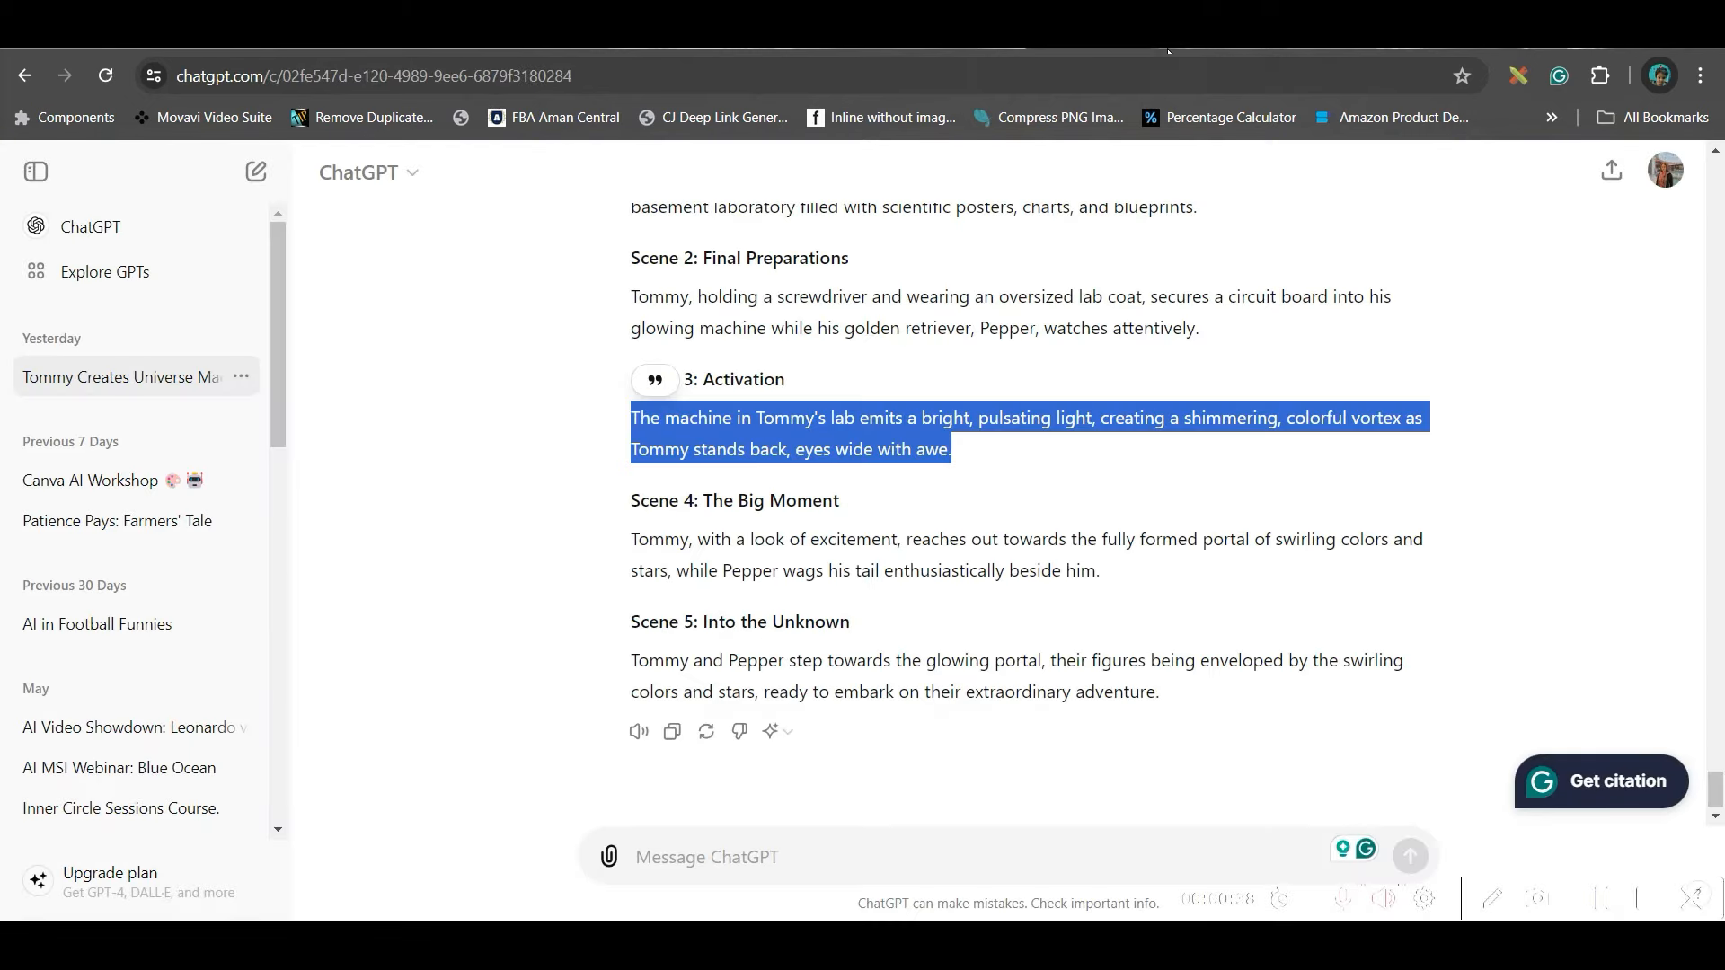
left_click(1168, 51)
left_click(528, 270)
key("ctrl+v")
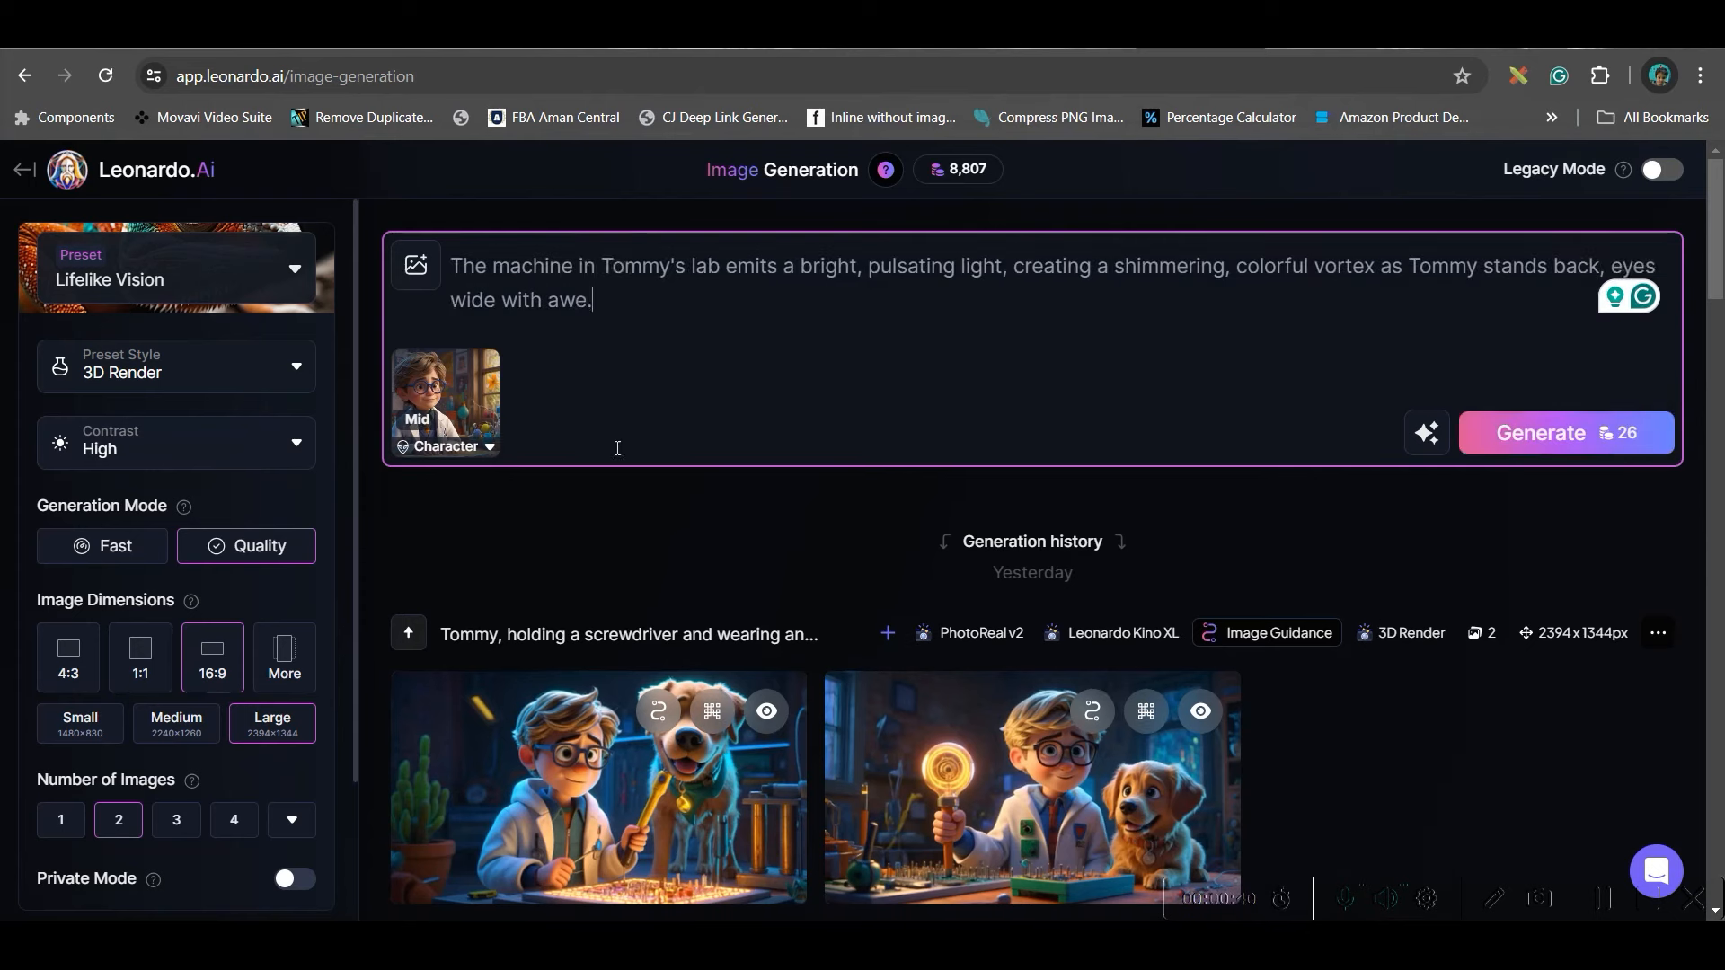
Replace the prompt's final period with ", 3D Pixar Disney Style, UHD" and generate two images
key("BackSpace")
type(", 3D Pixar Disney Style, UHD")
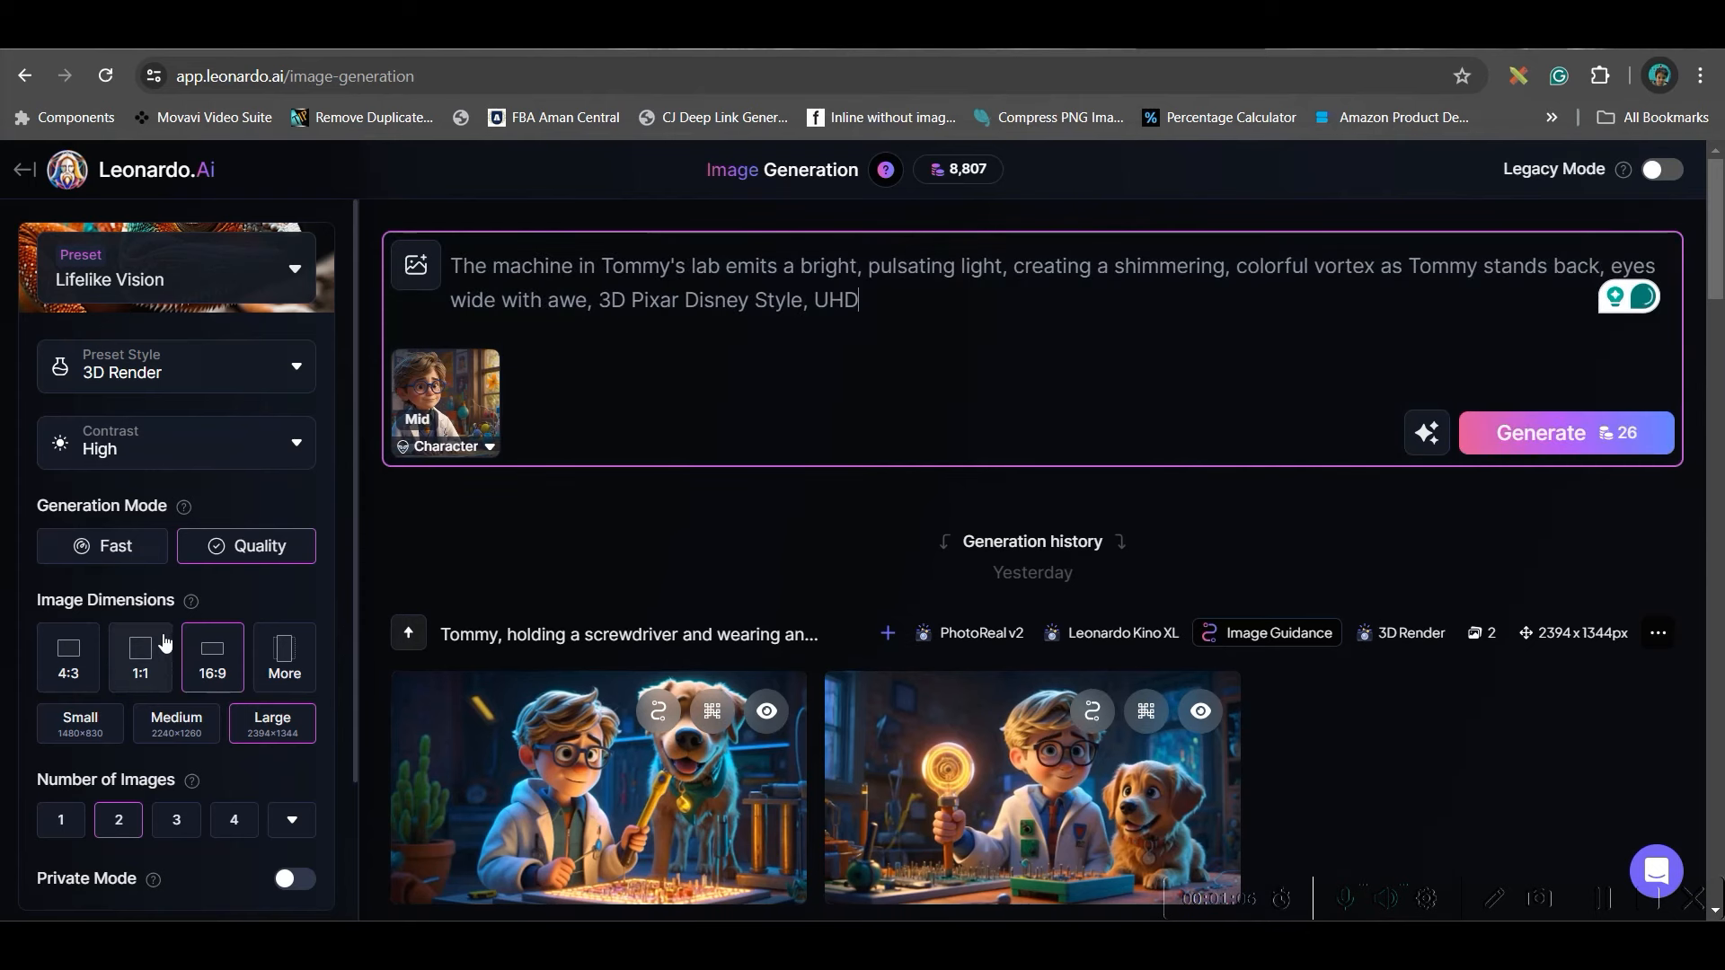
scroll(164, 640, "down", 2)
left_click(1517, 437)
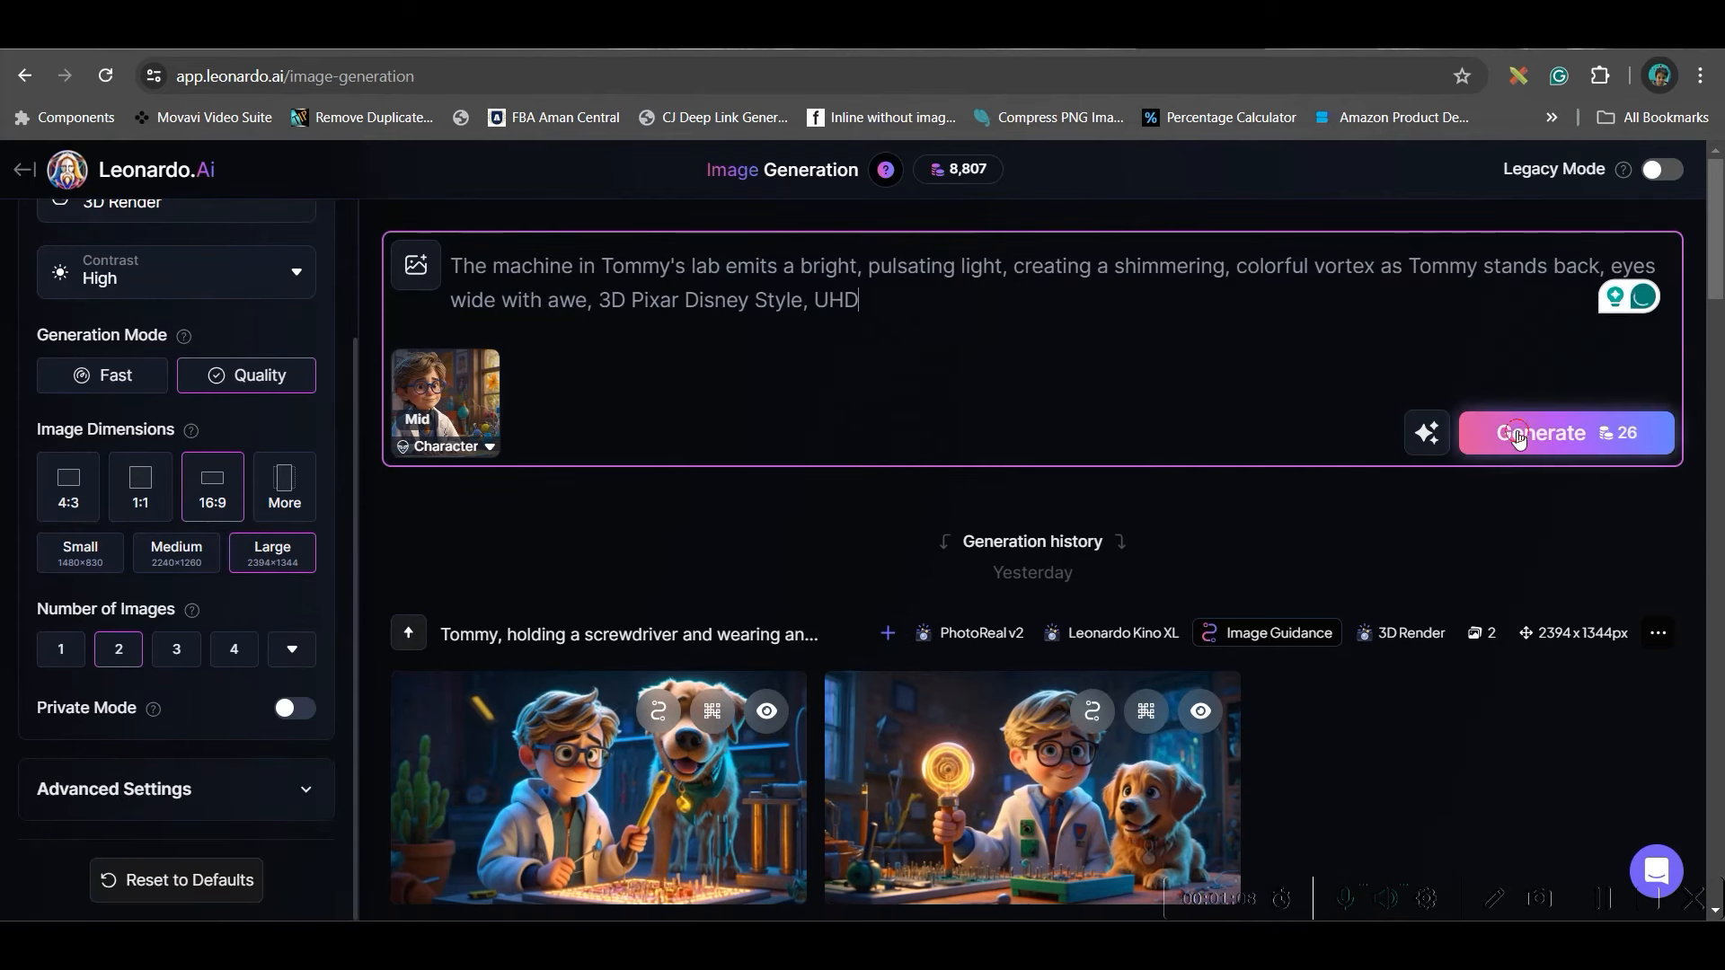
scroll(339, 350, "up", 2)
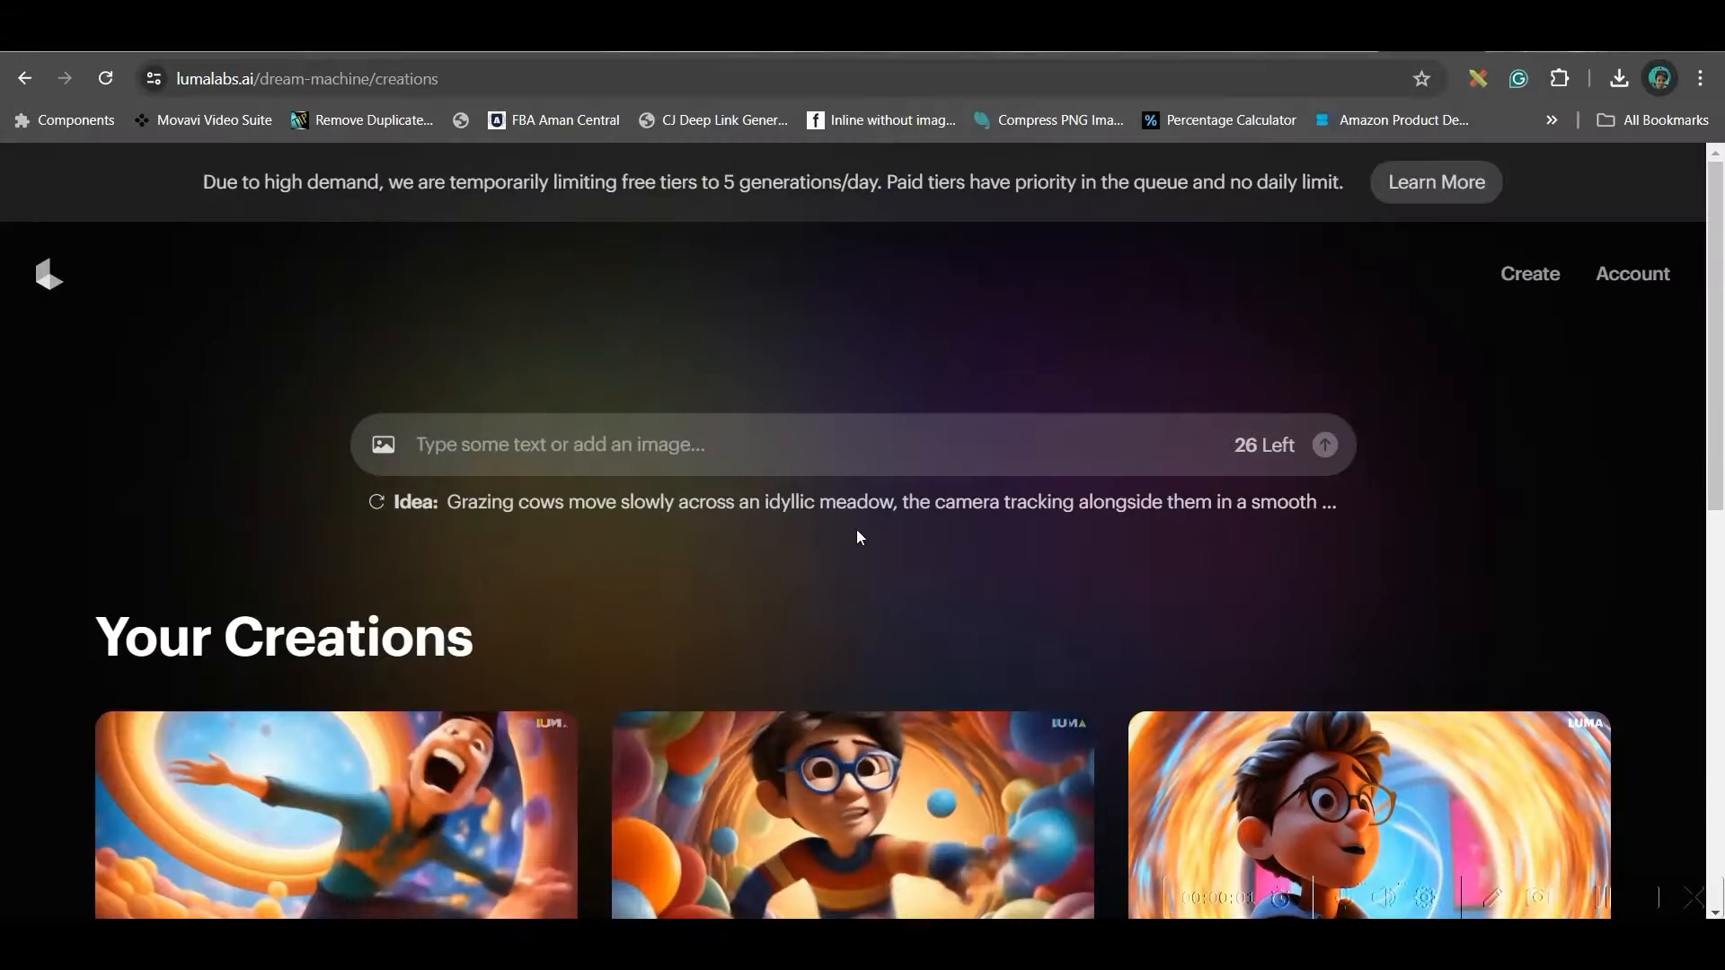
In Luma Dream Machine, upload the image of the boy holding the glowing lamp beside the puppy as the start frame
left_click(377, 445)
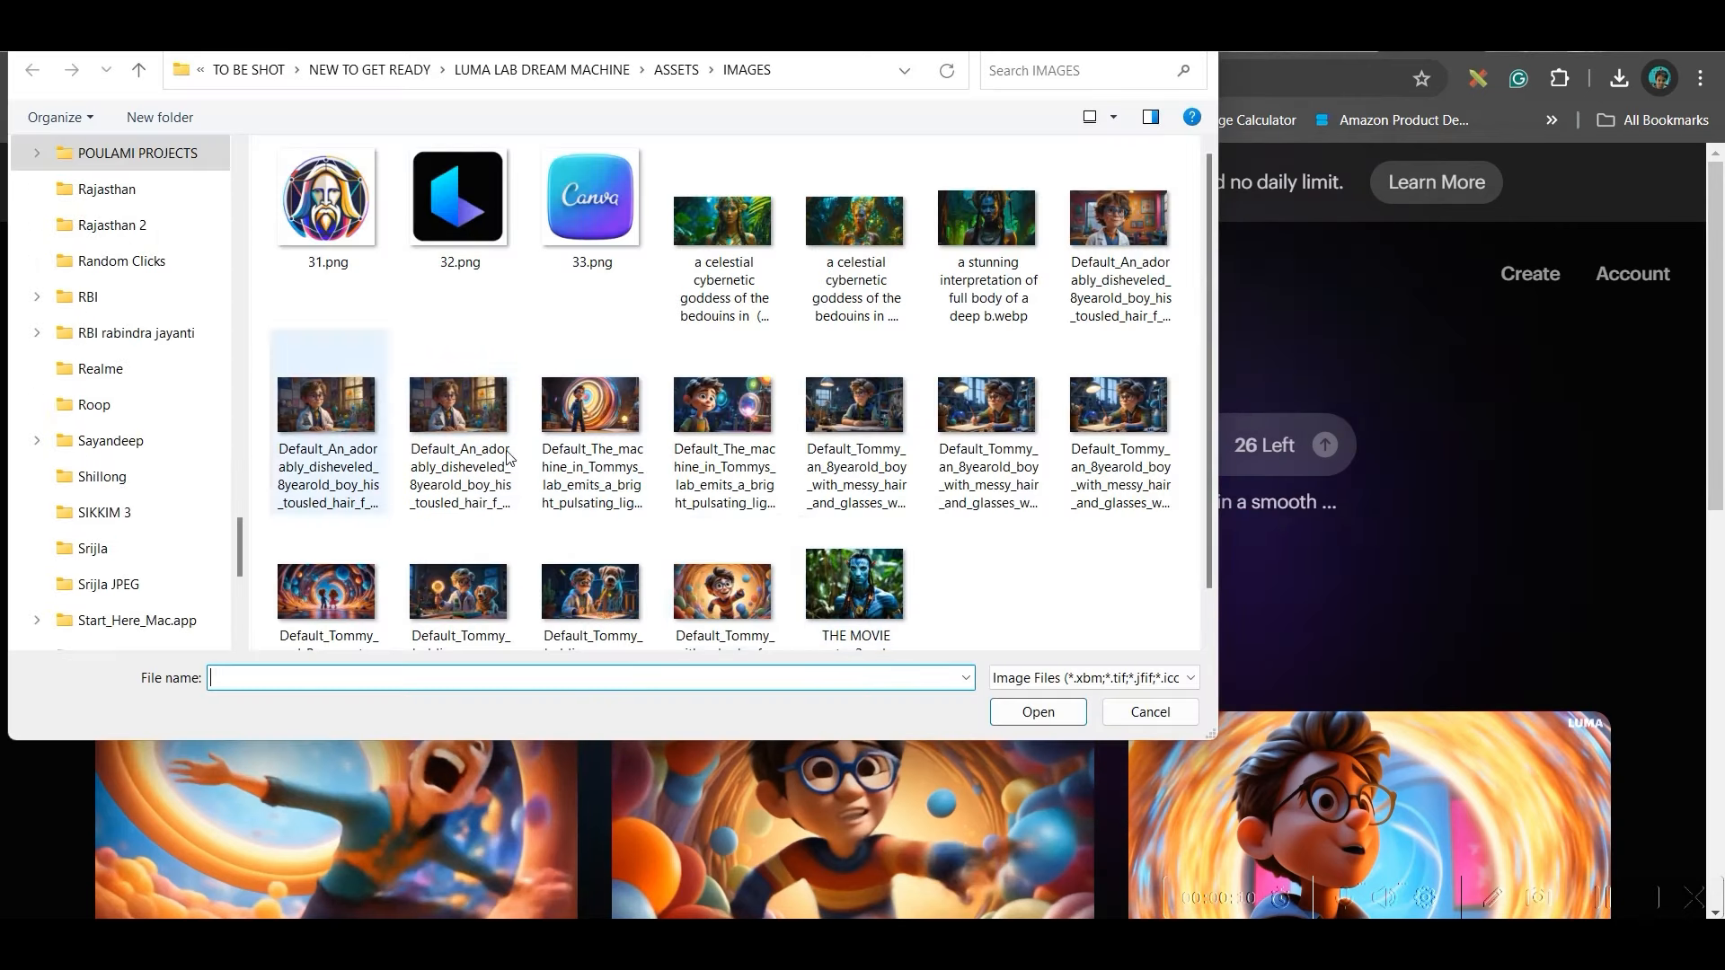
left_click(454, 591)
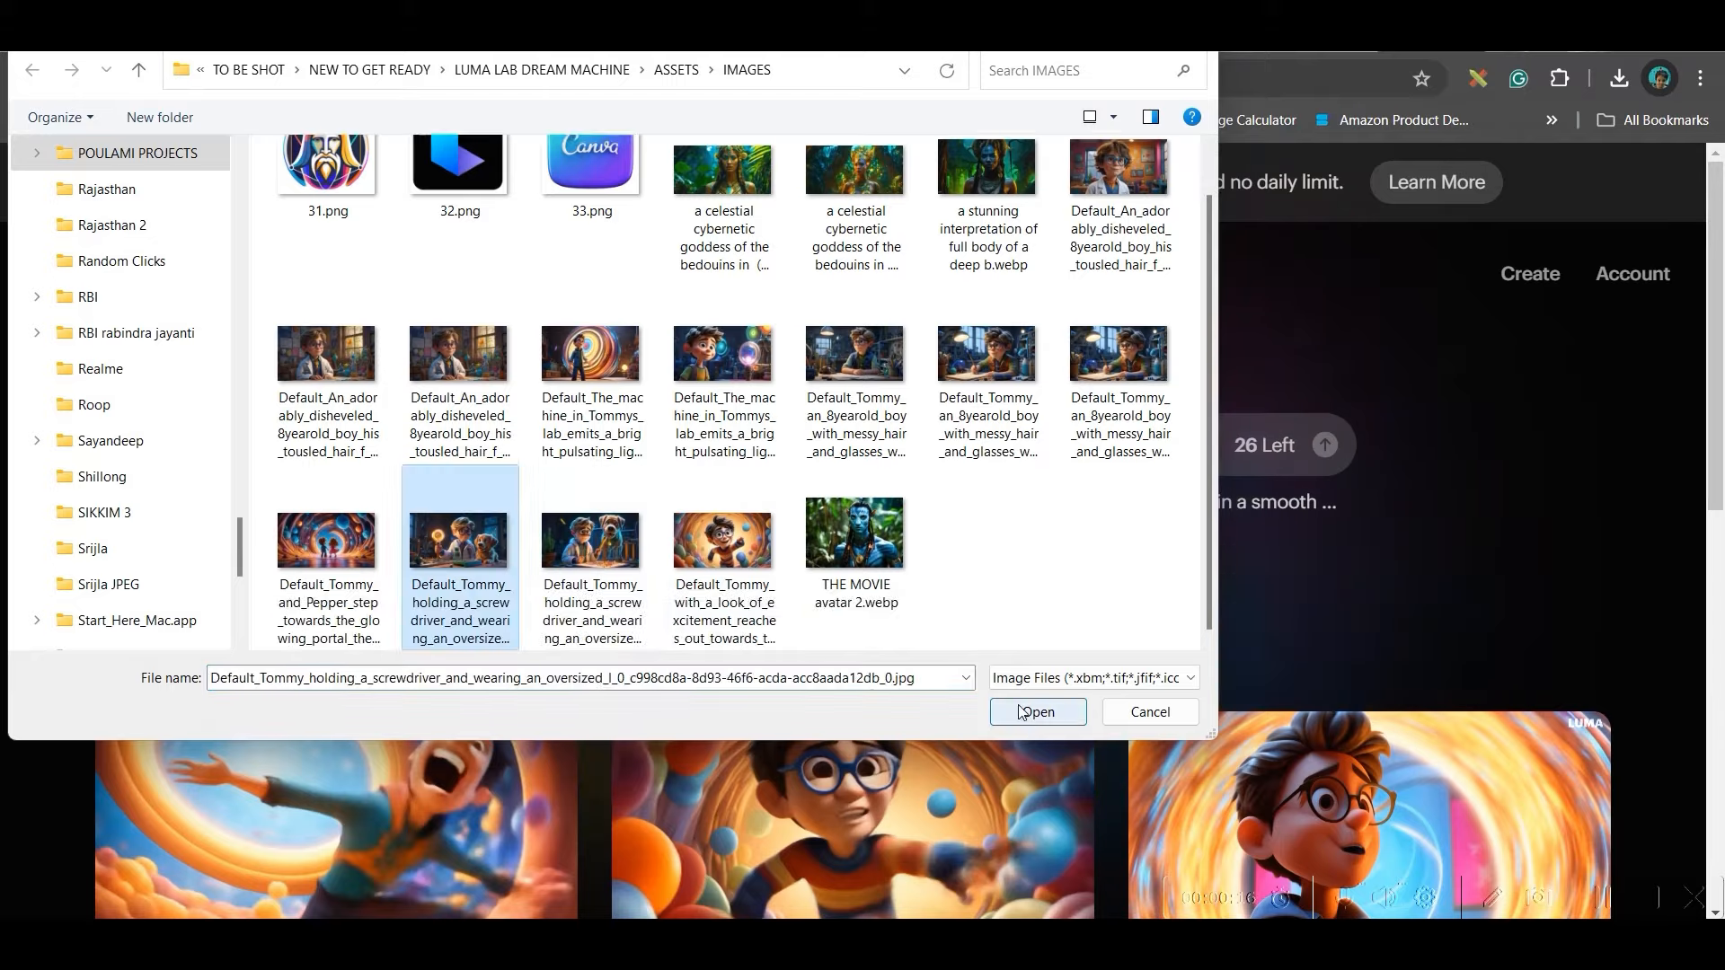
left_click(1006, 709)
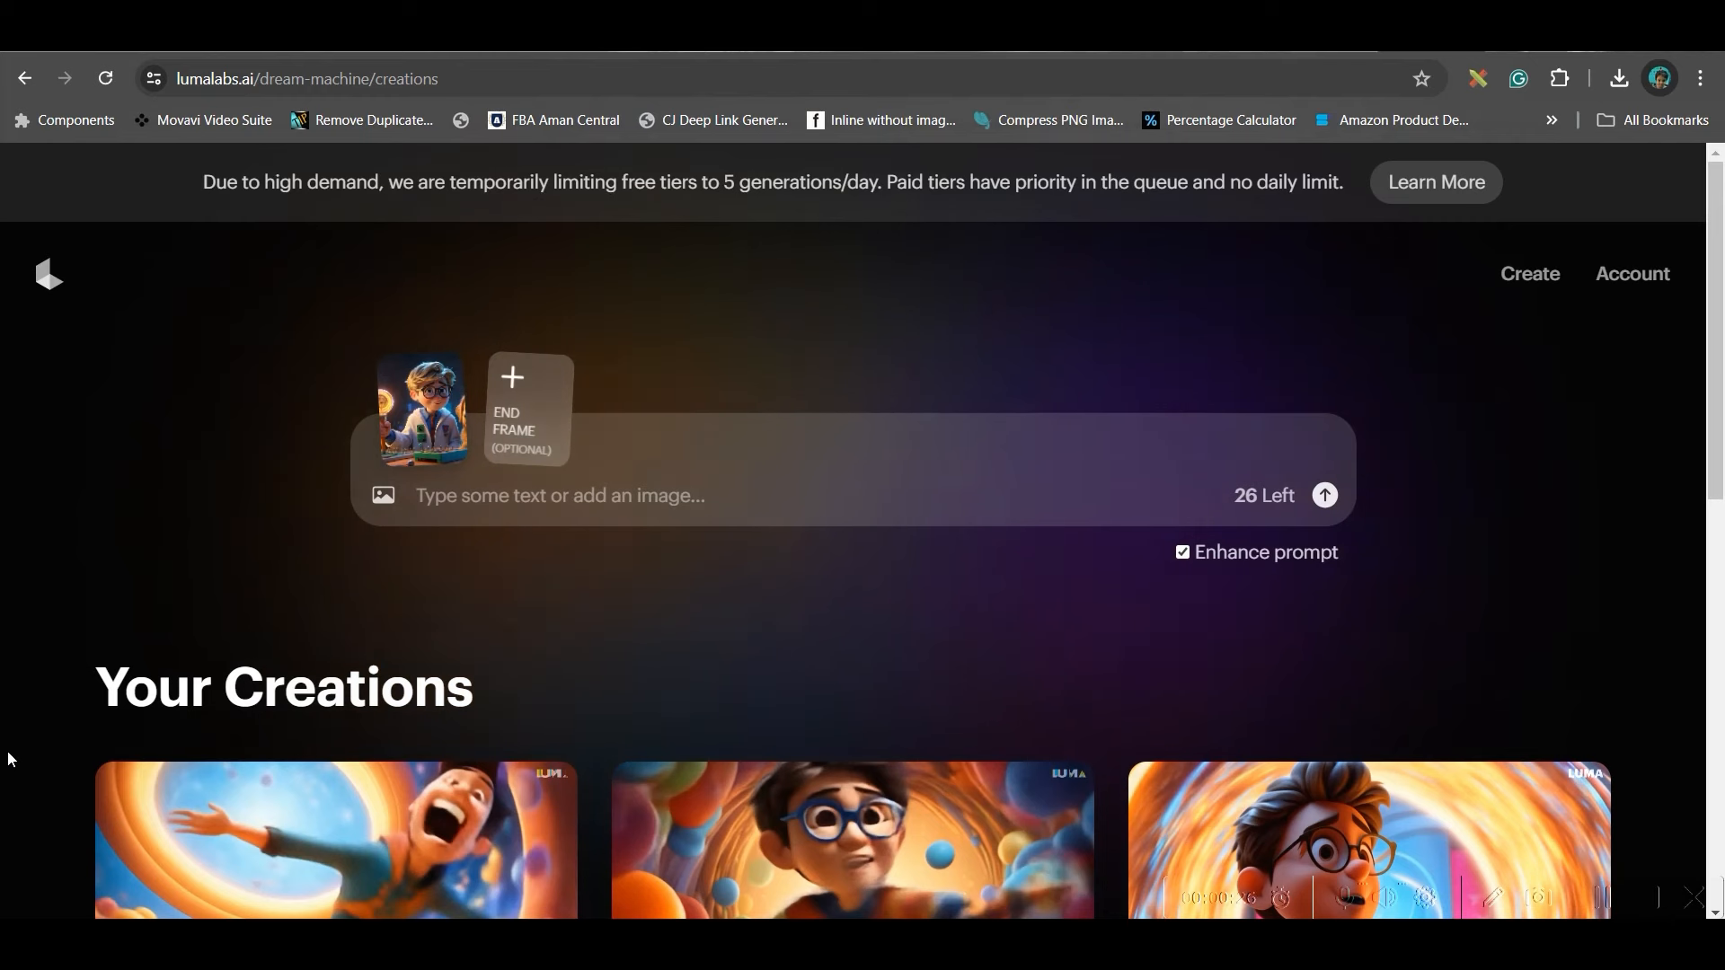
Add the image of the boy working beside the large dog as the end frame and generate the video with Enhance prompt on
left_click(513, 373)
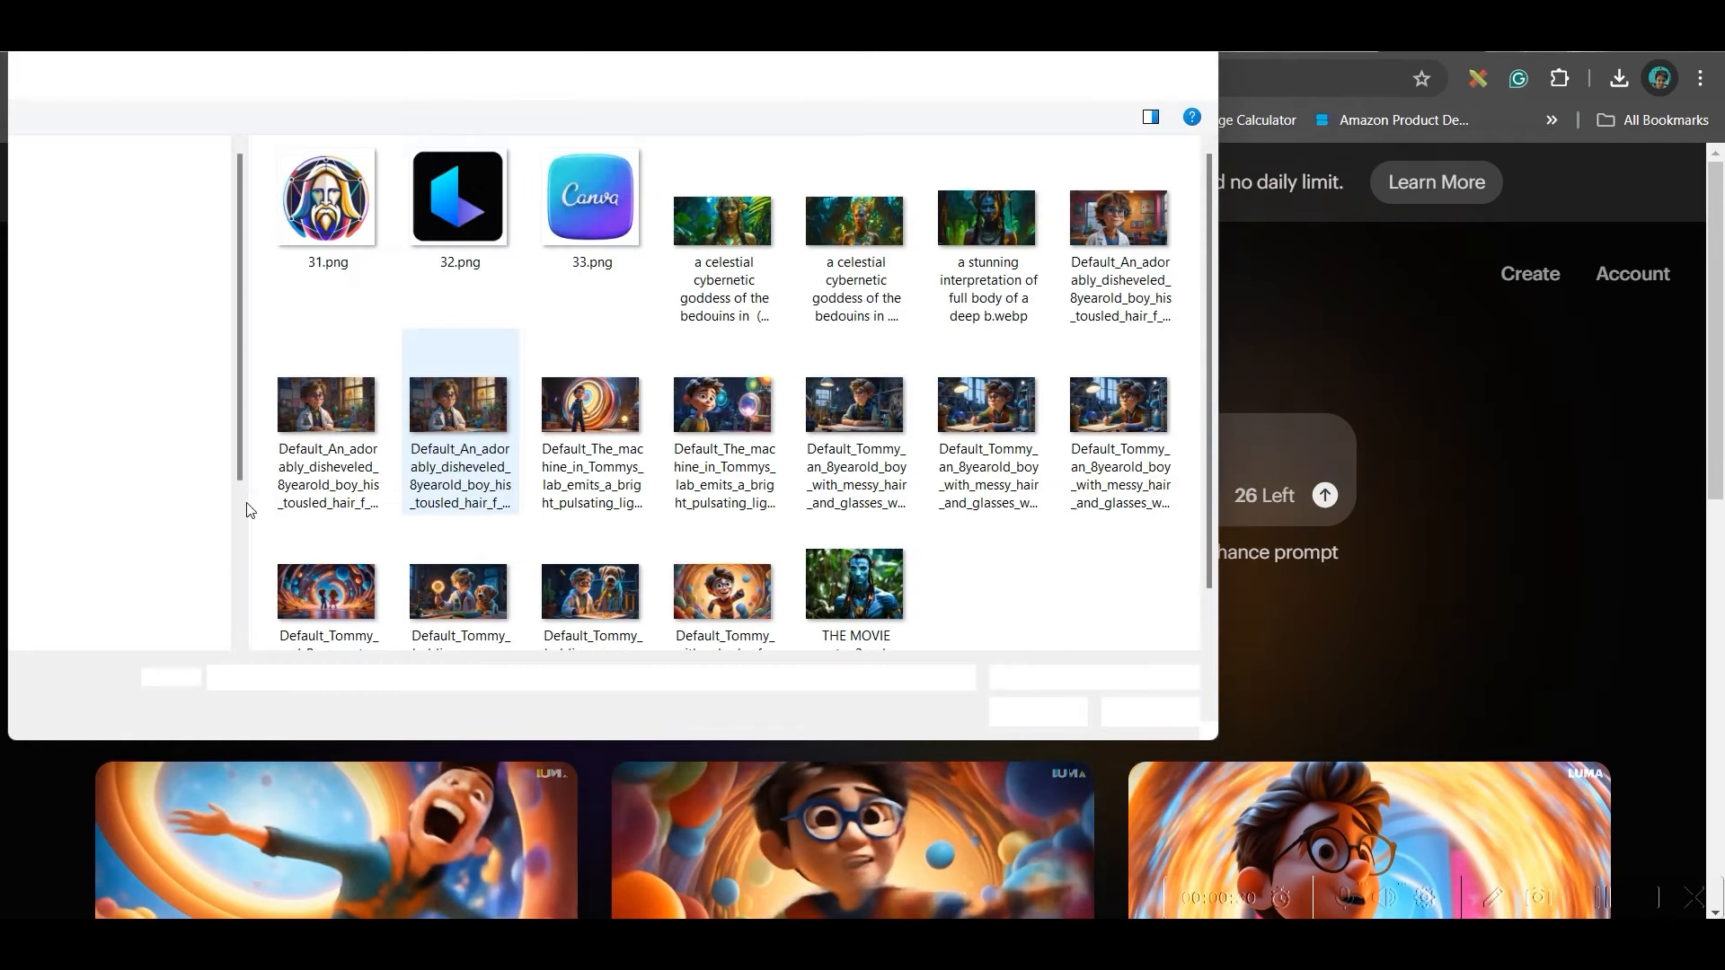
left_click_drag(239, 404, 239, 541)
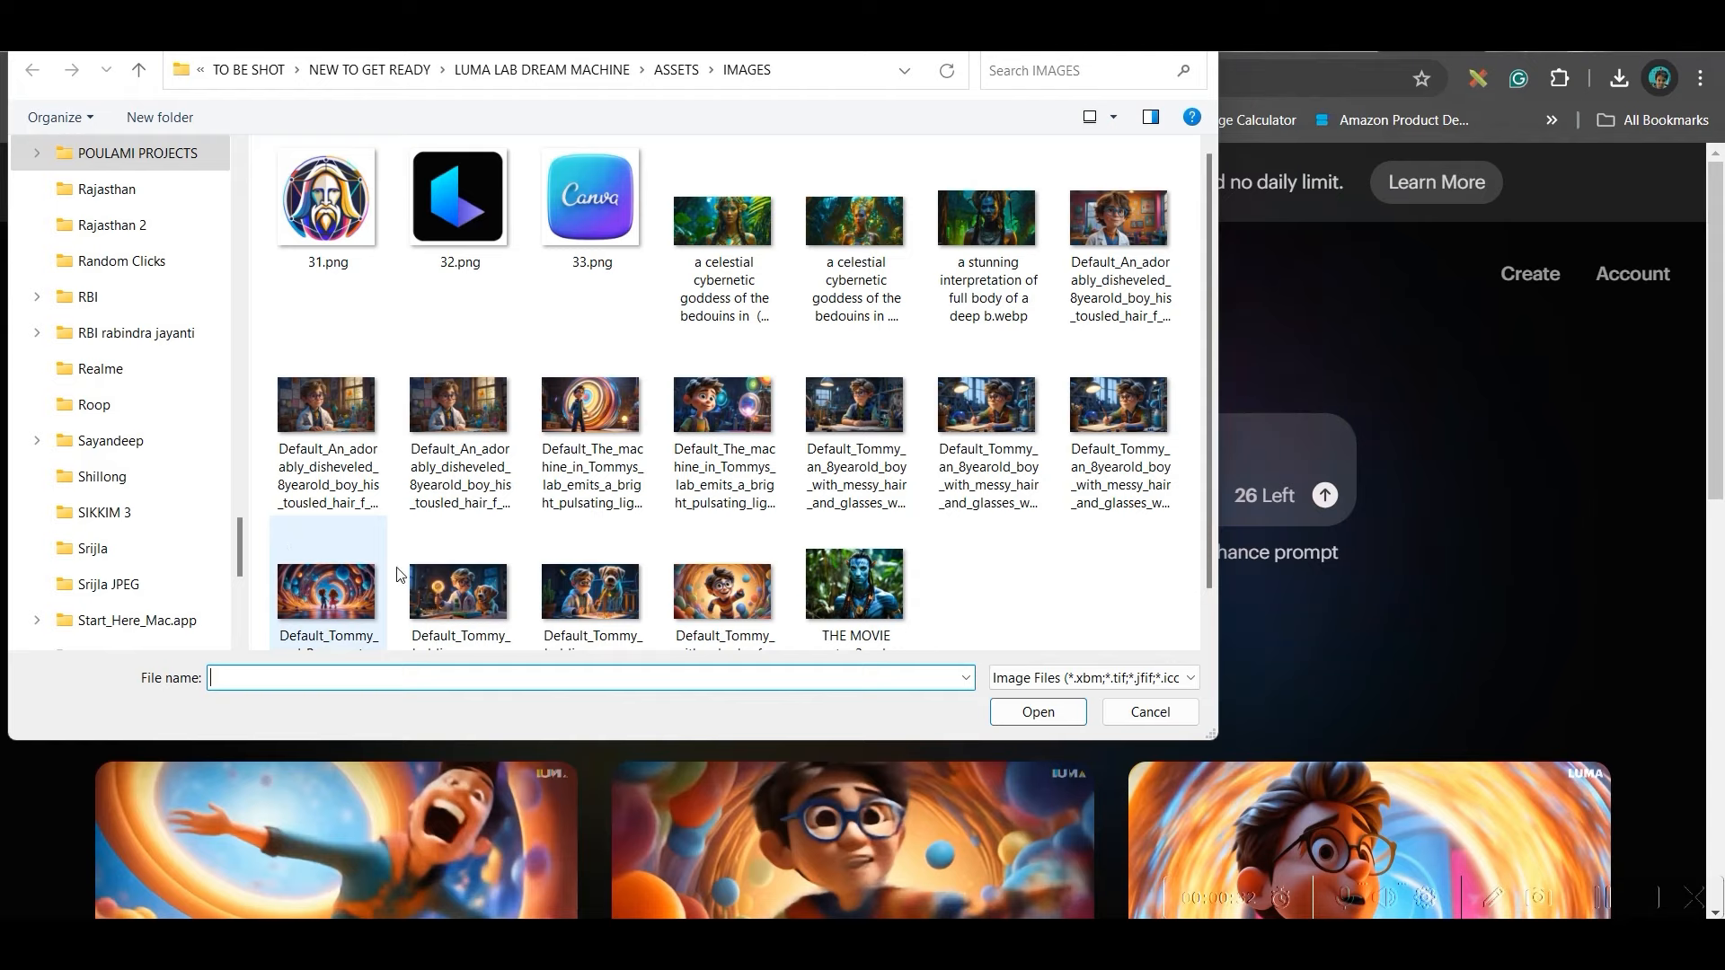
double_click(453, 591)
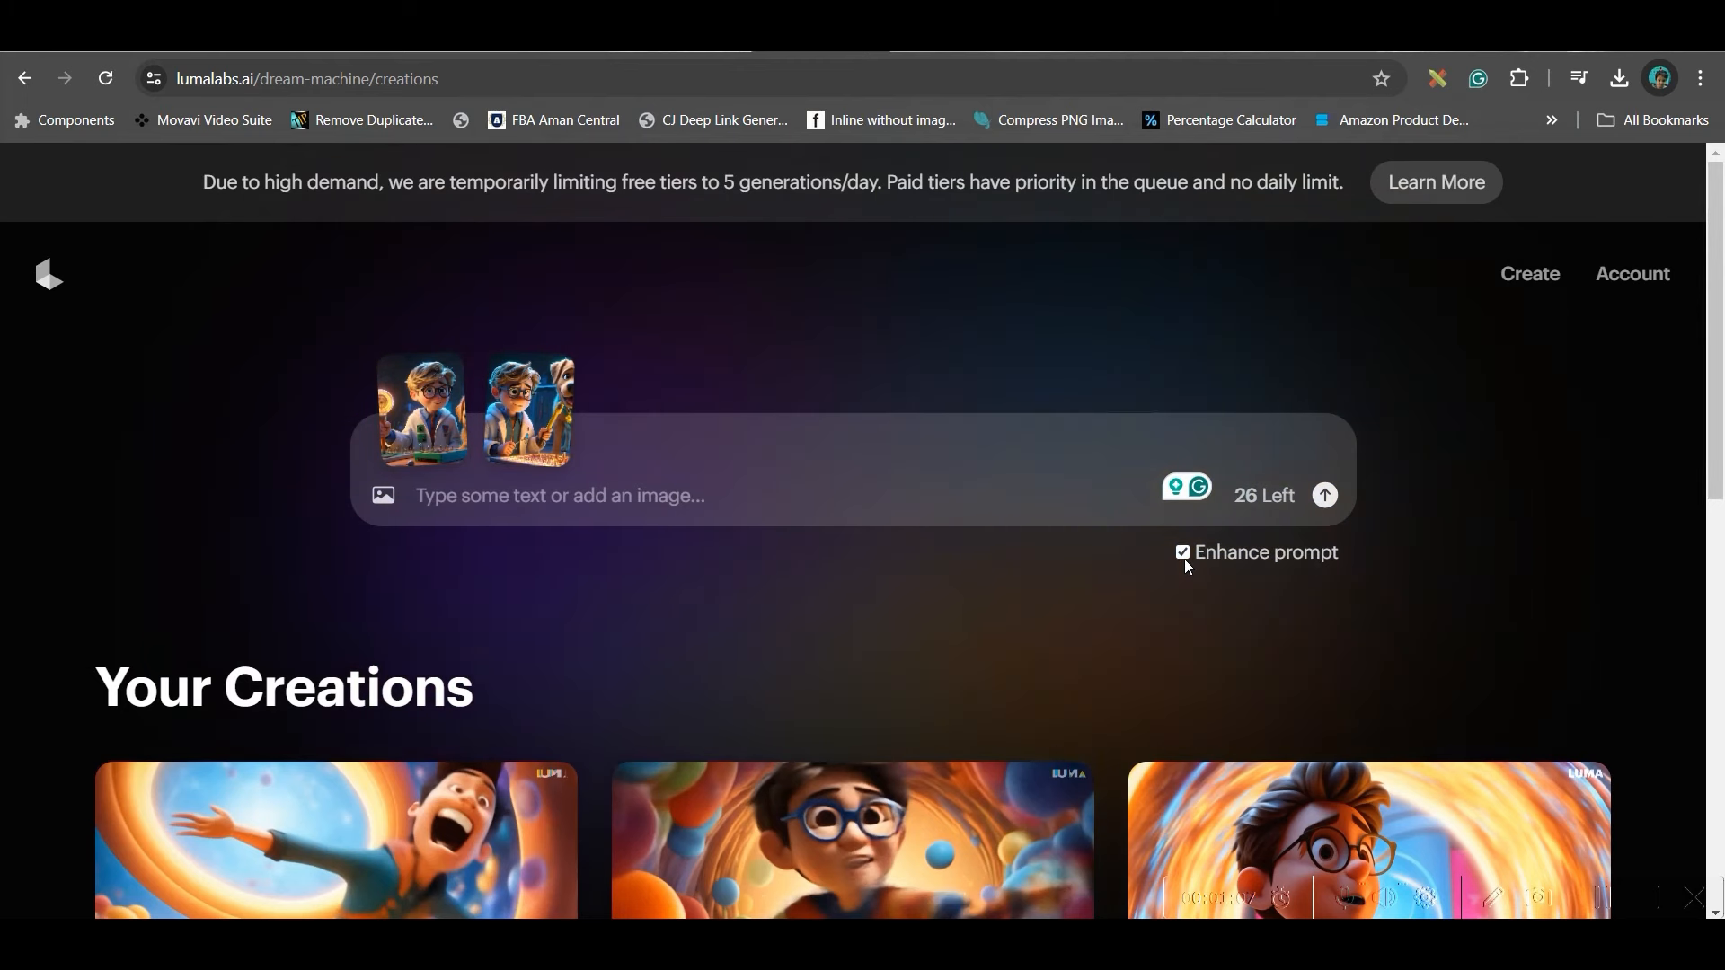
left_click(1326, 497)
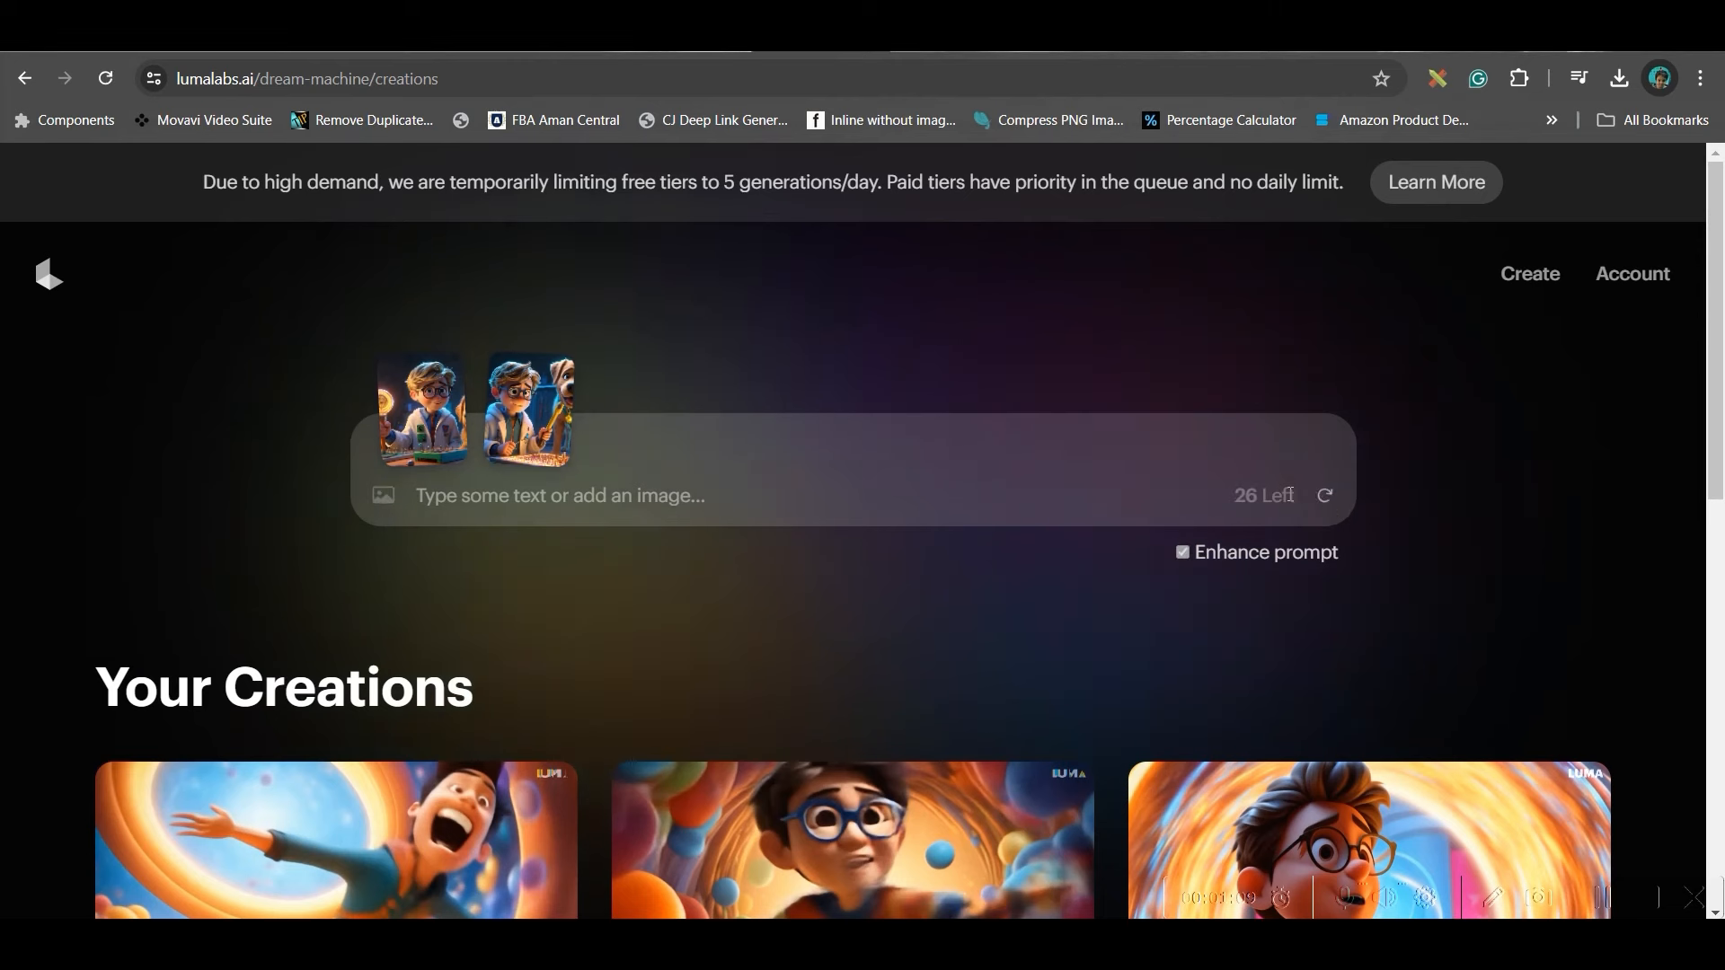